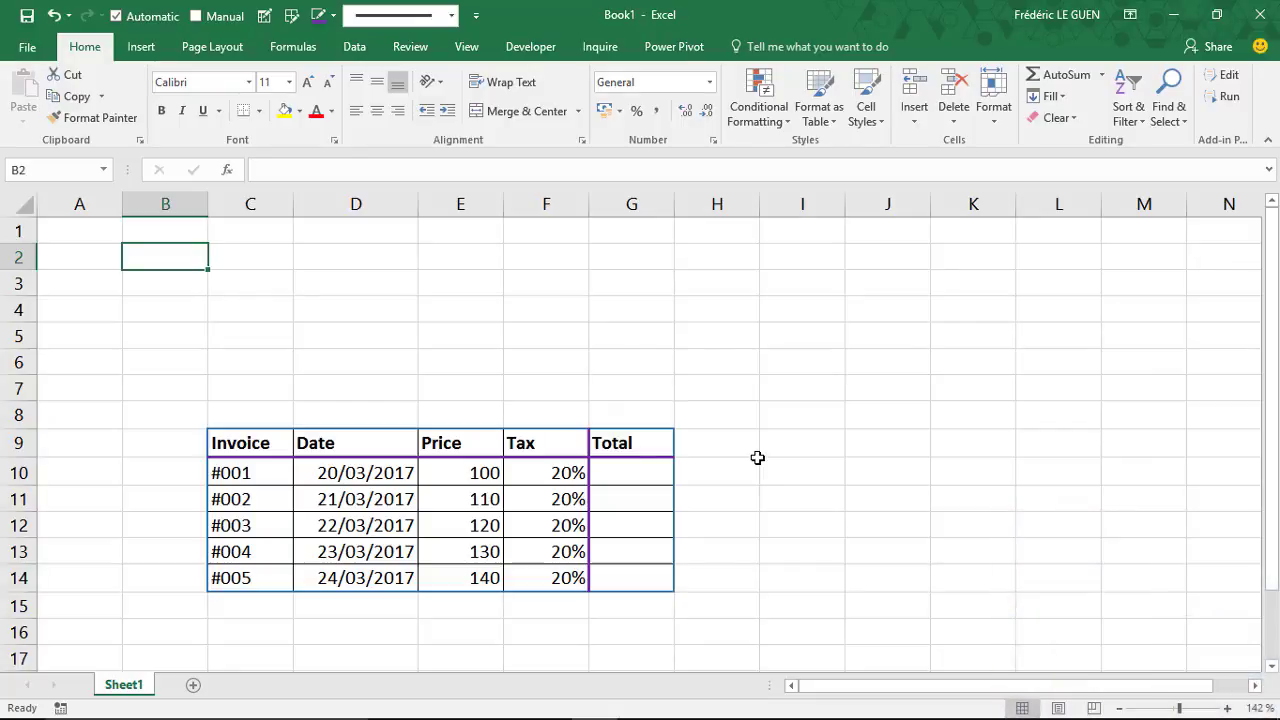
Enter the formula =10+5 in B2 so it shows 15.
text(=)
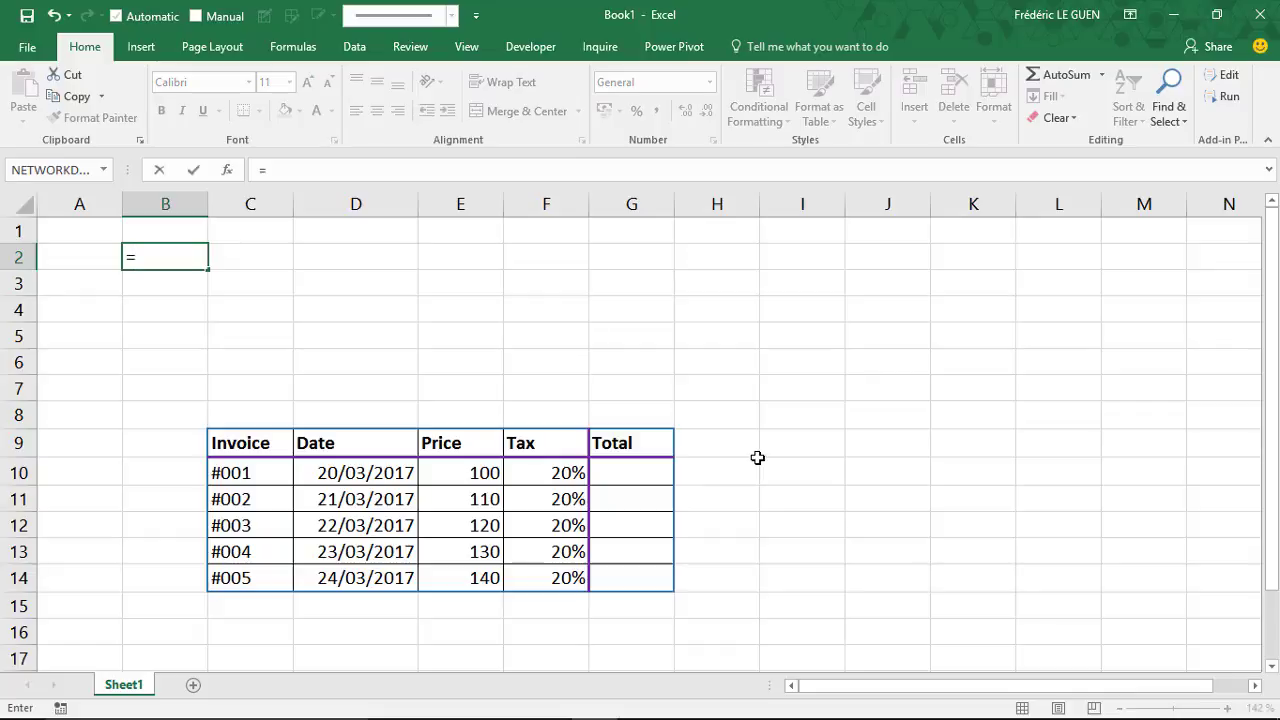
text(10+5)
key(Return)
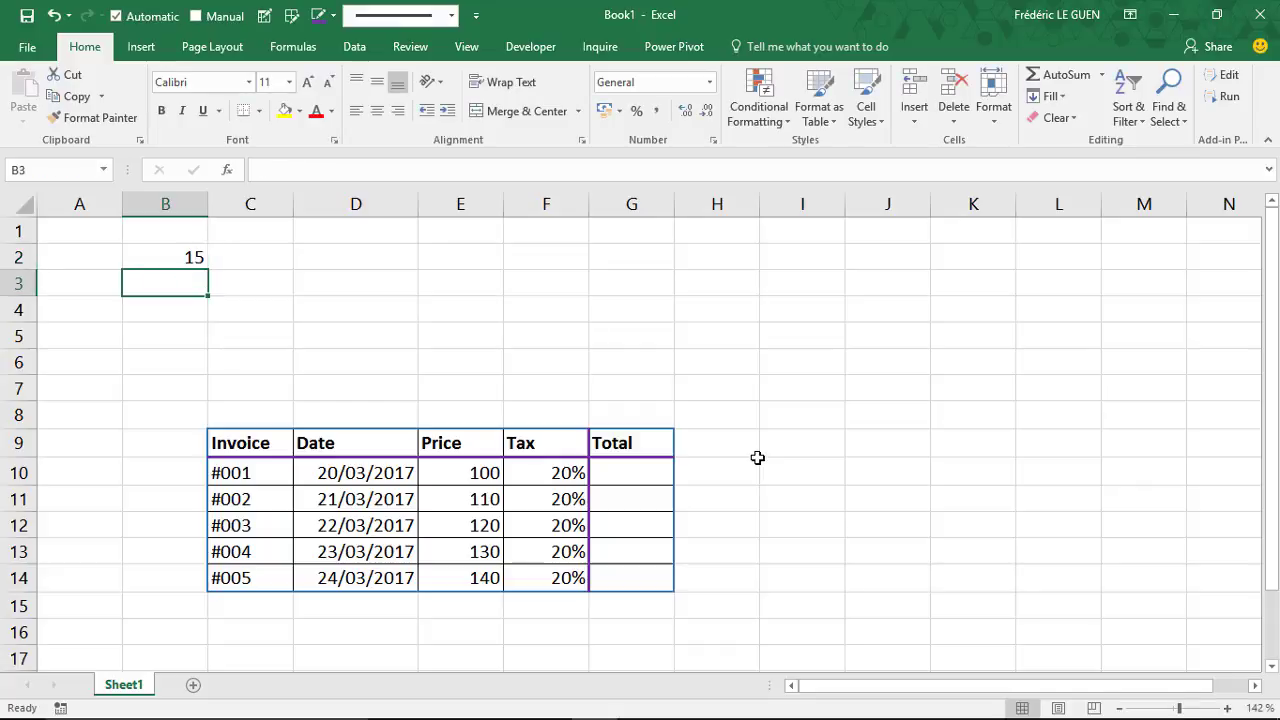
click(168, 259)
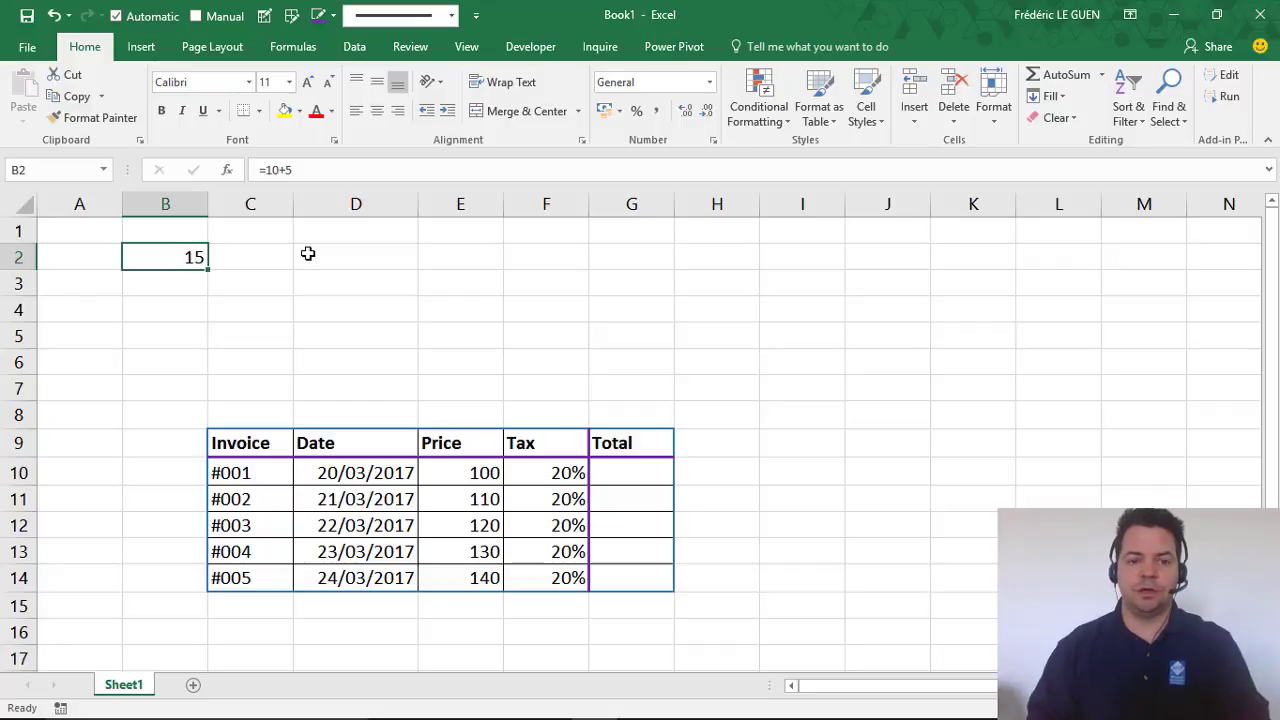
Put the plain number 10 in D2 and compare it with B2's formula.
click(308, 254)
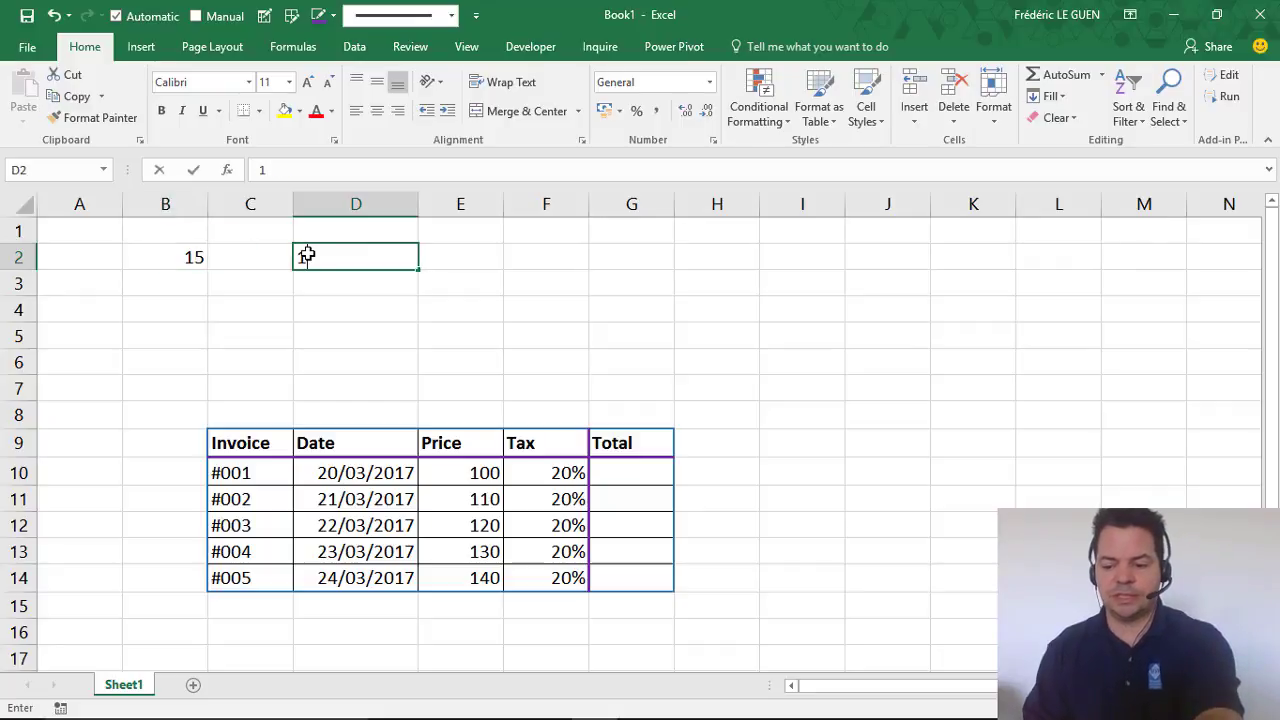
text(10)
key(Return)
click(310, 256)
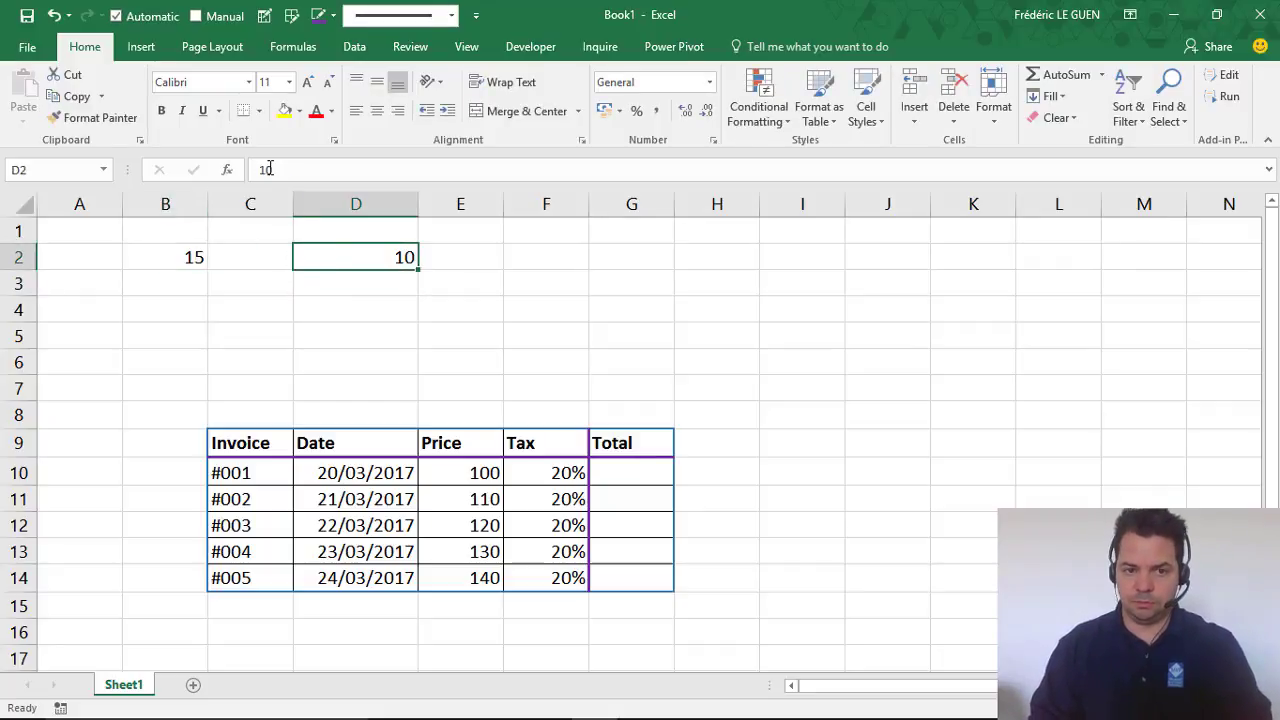
click(192, 262)
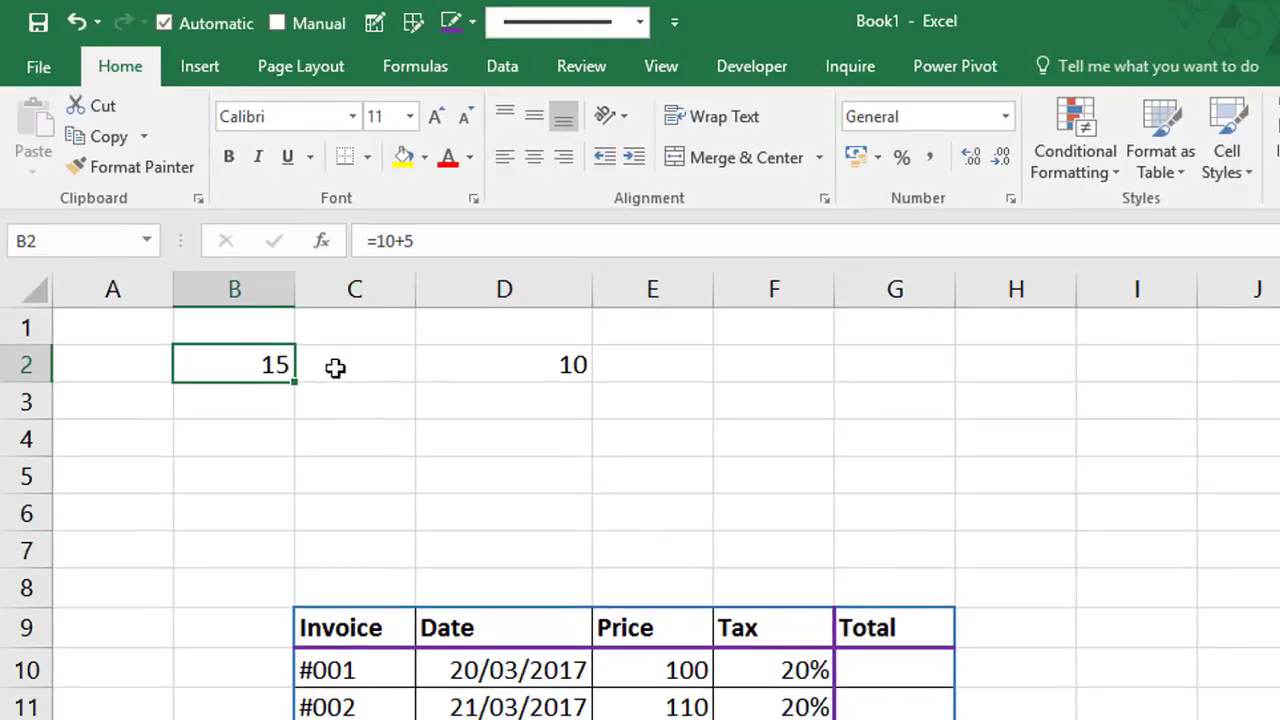
Enter =100-75, =10*5 and =14/3 in B3, B4 and B5, giving 25, 50 and 4,66667.
click(256, 398)
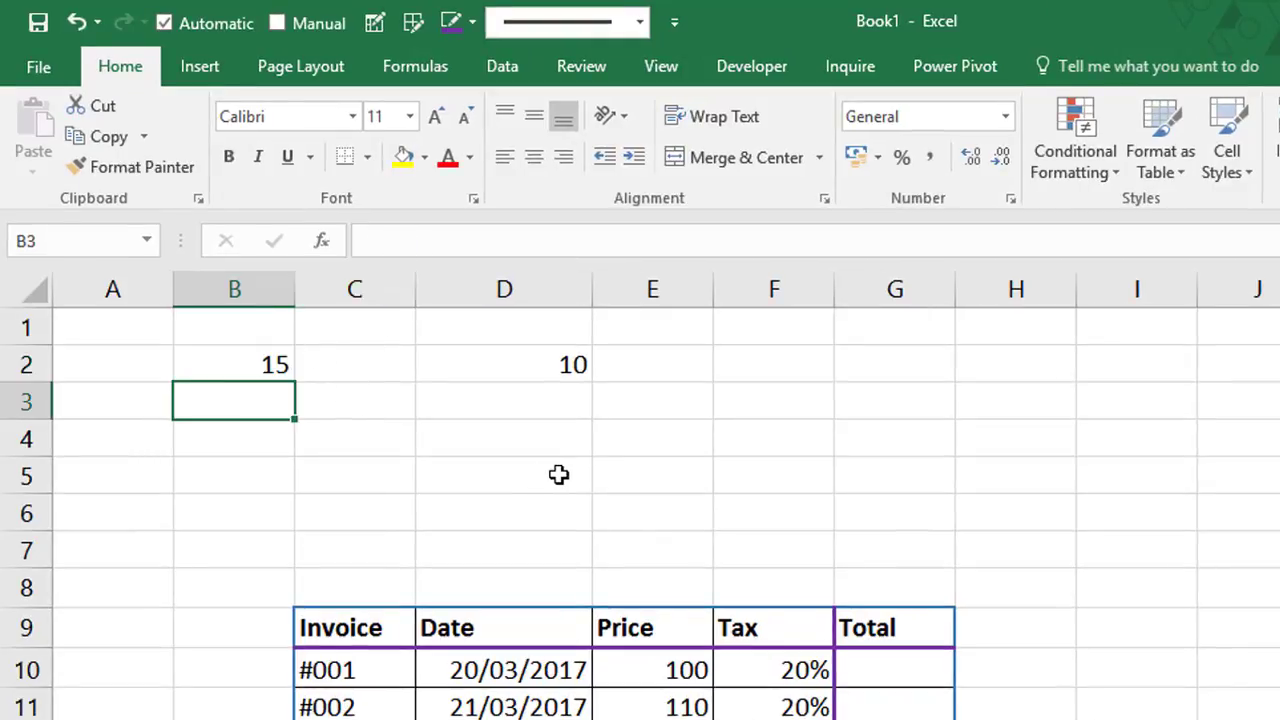
text(=)
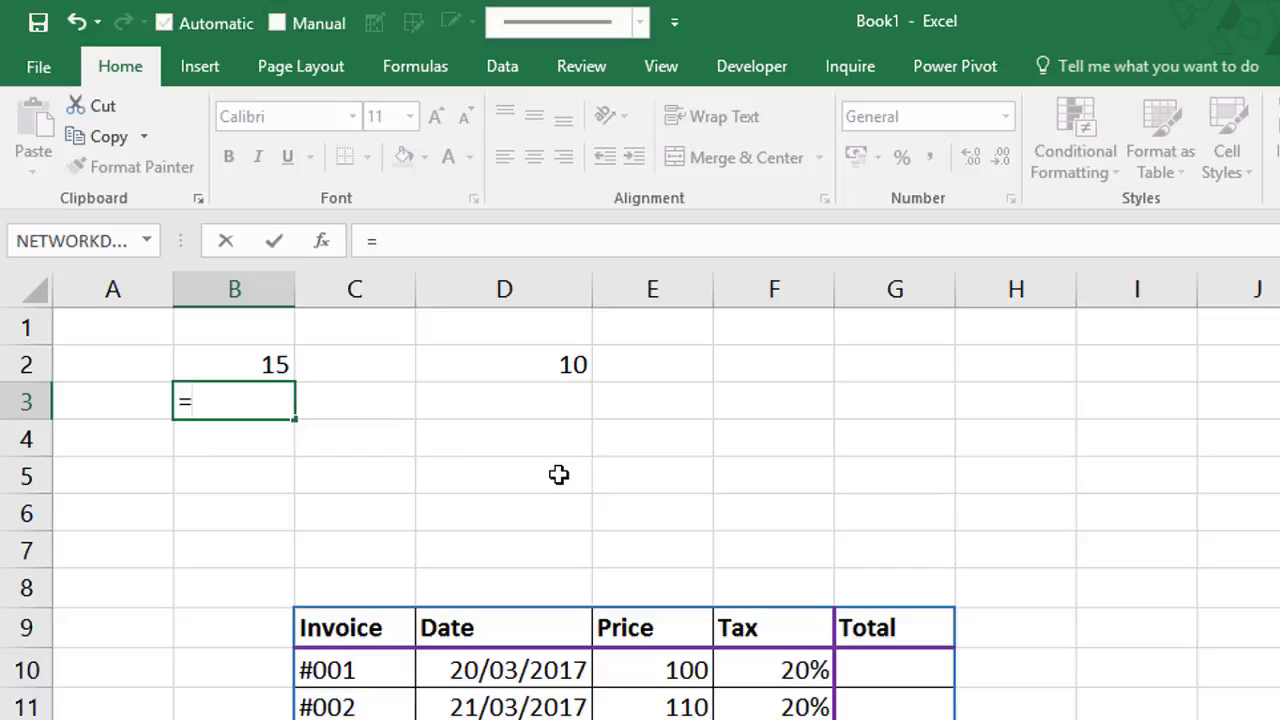
text(100-)
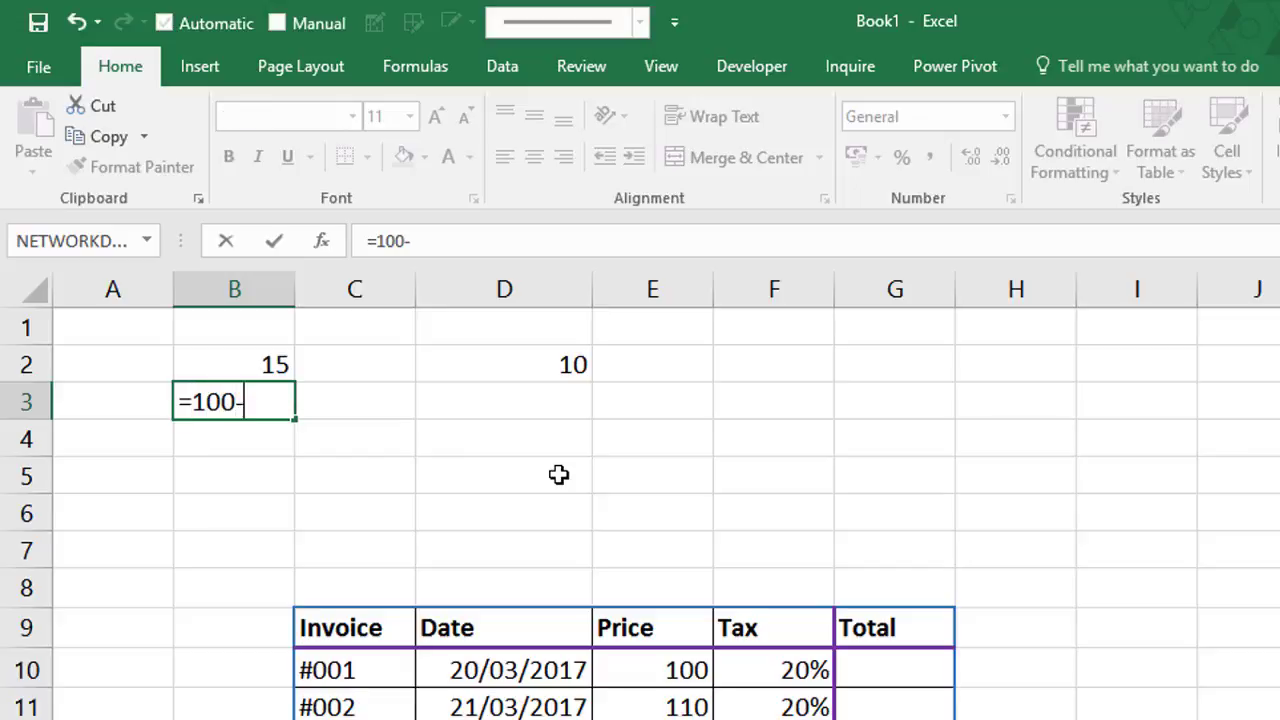
text(75)
key(Return)
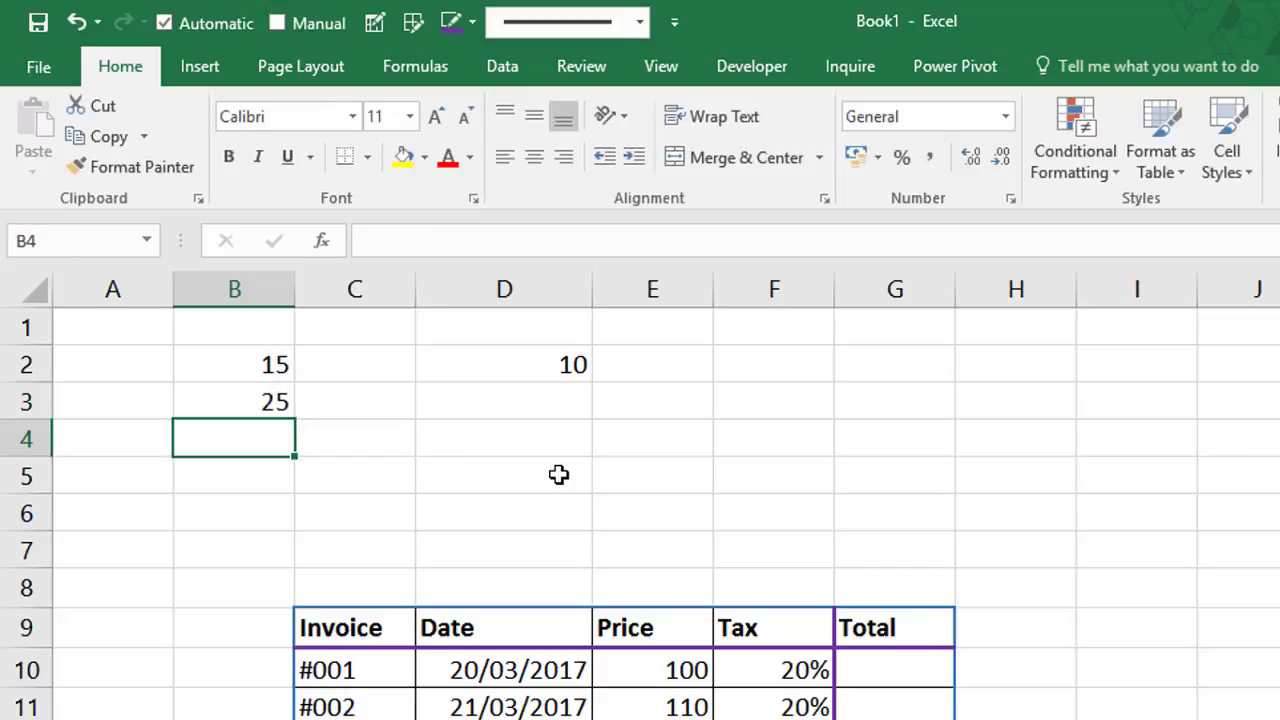
key(Up)
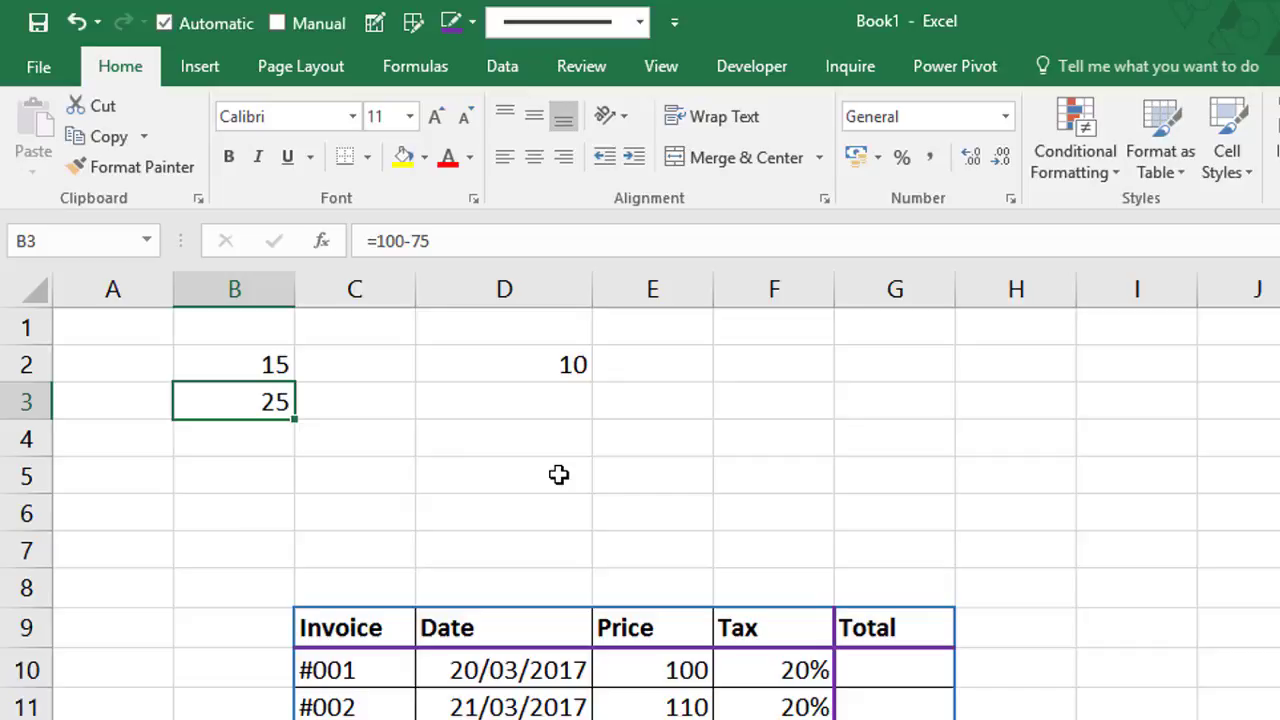
click(230, 438)
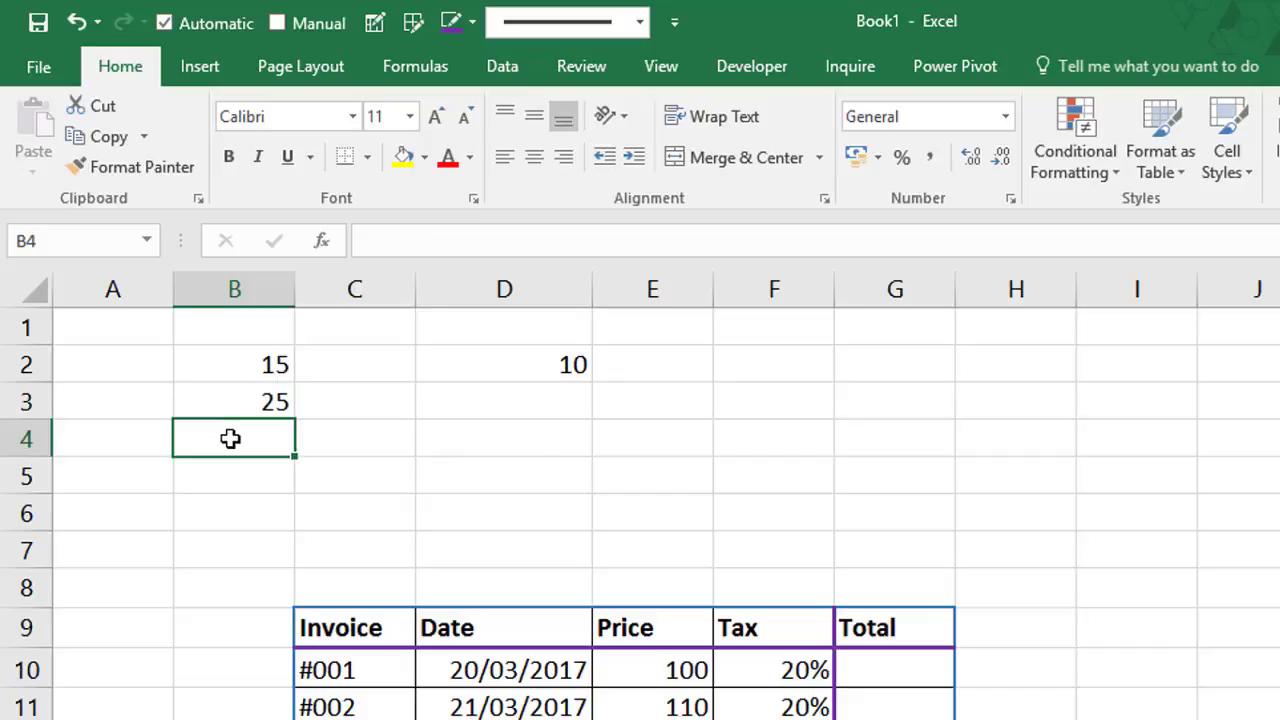
text(=)
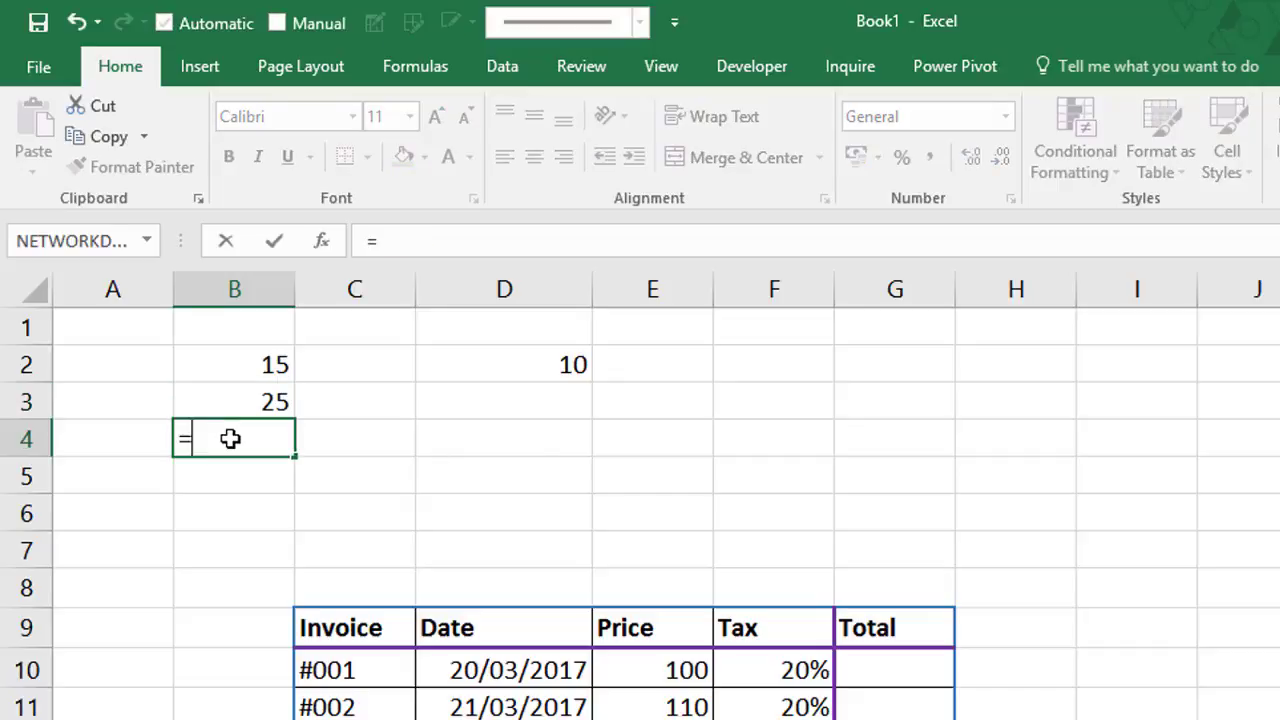
text(10*5)
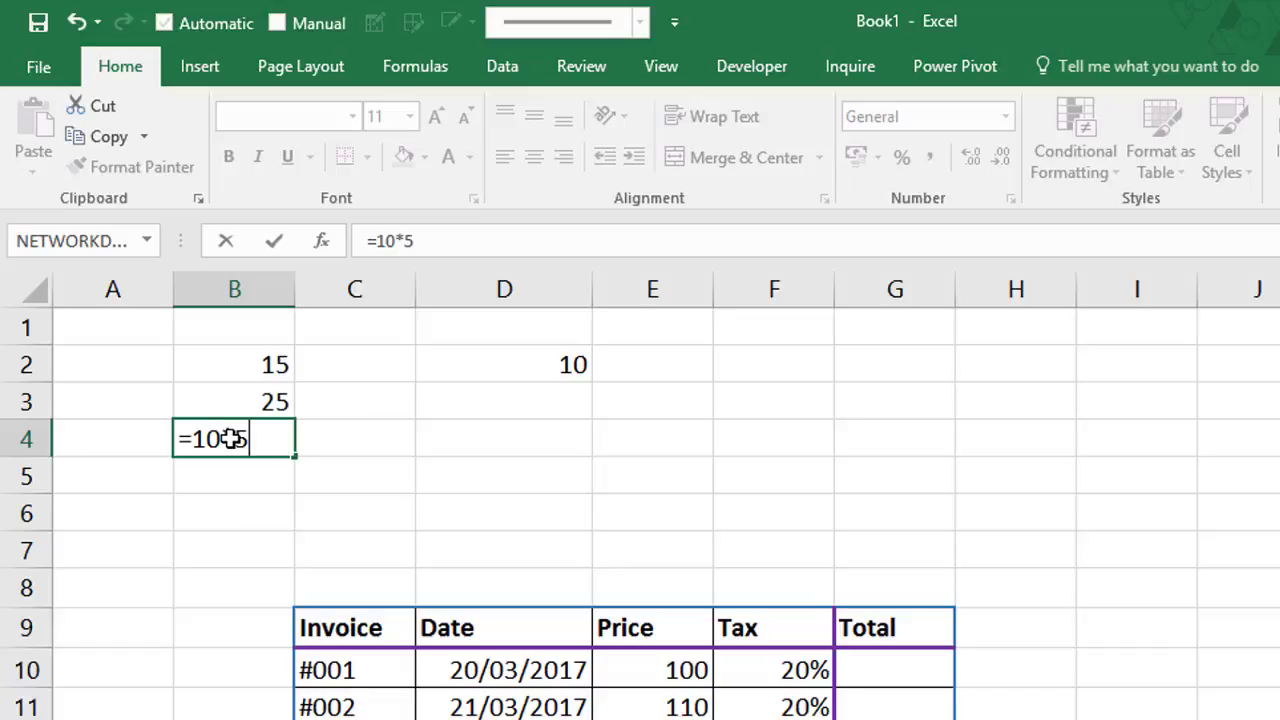
key(Return)
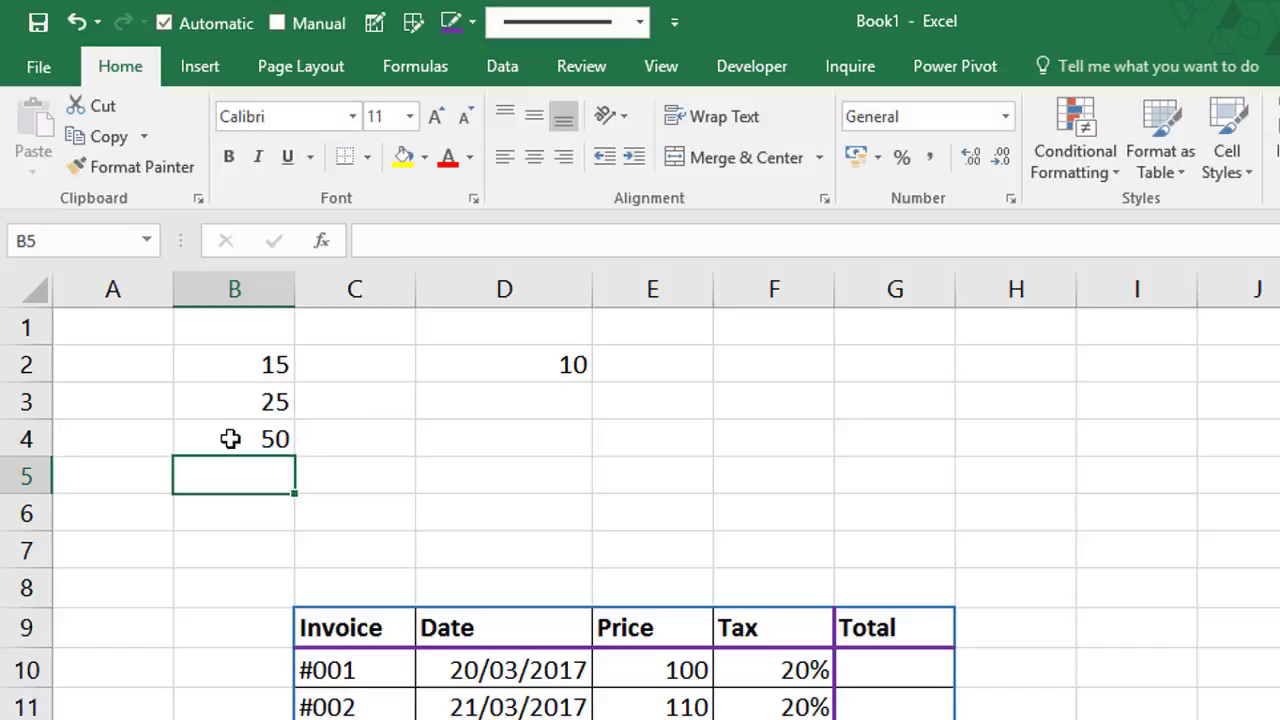
click(230, 437)
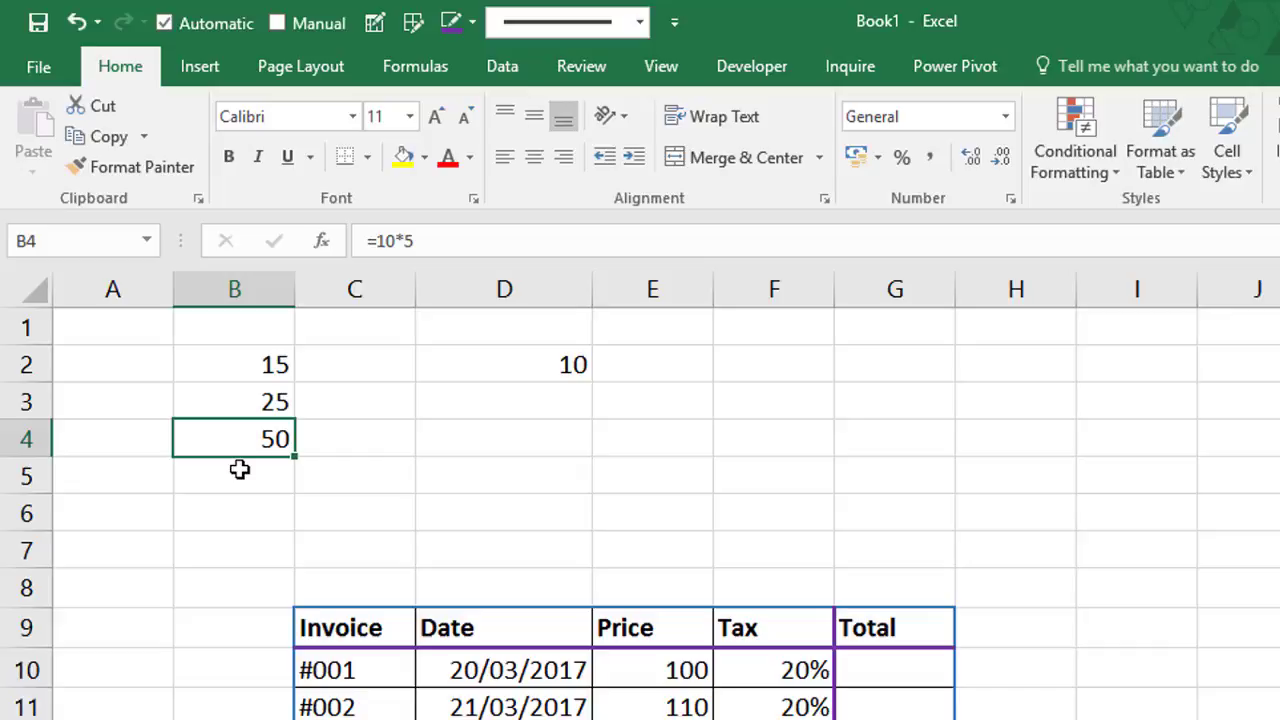
click(240, 469)
text(=)
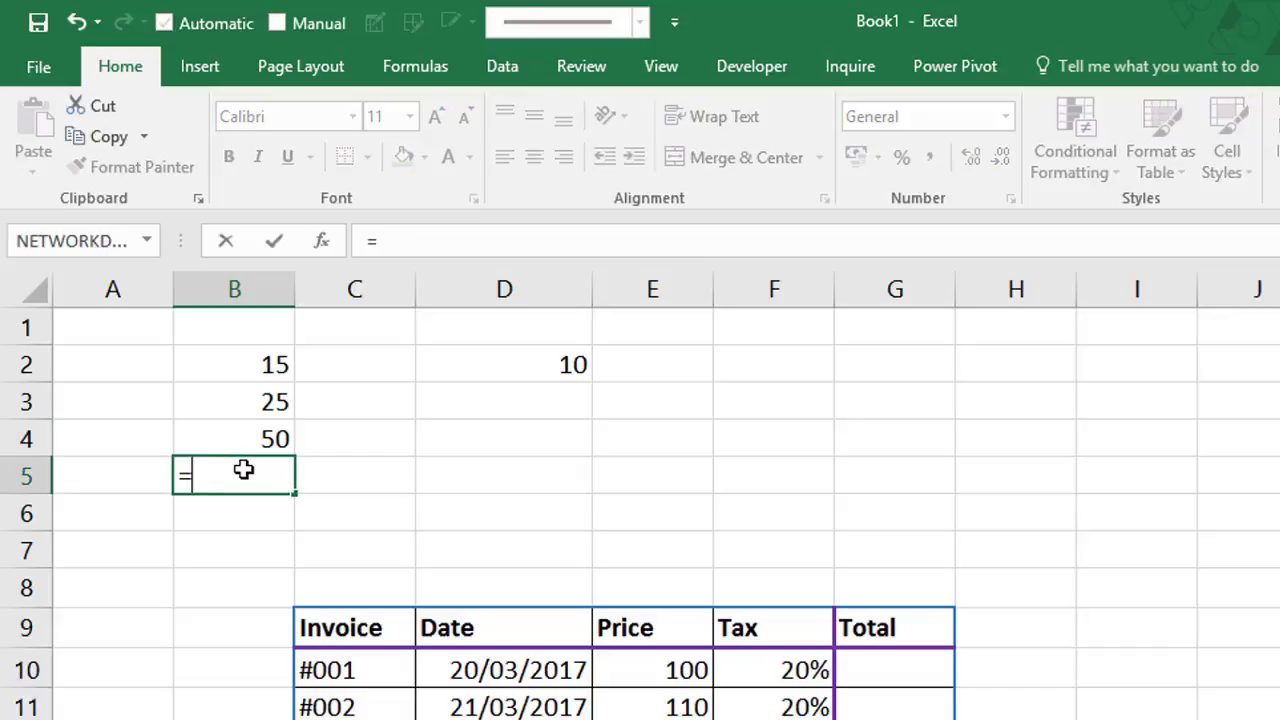
text(14/)
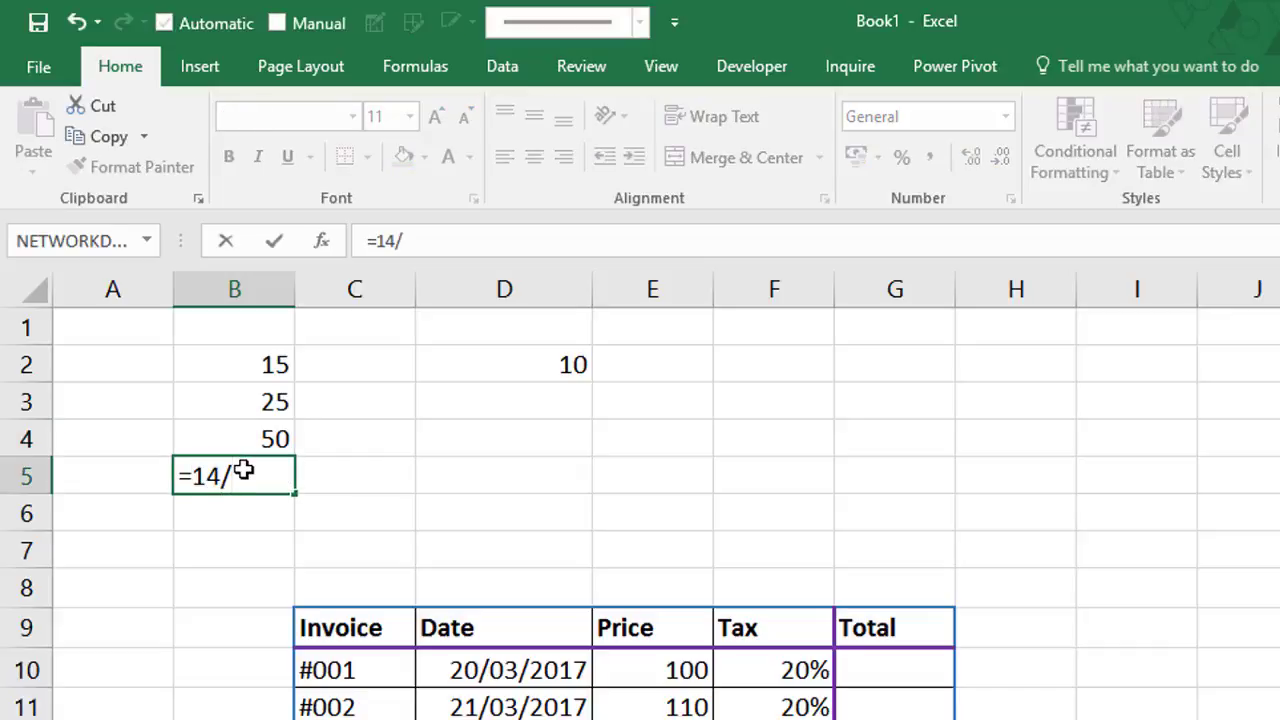
text(3)
key(Return)
click(240, 478)
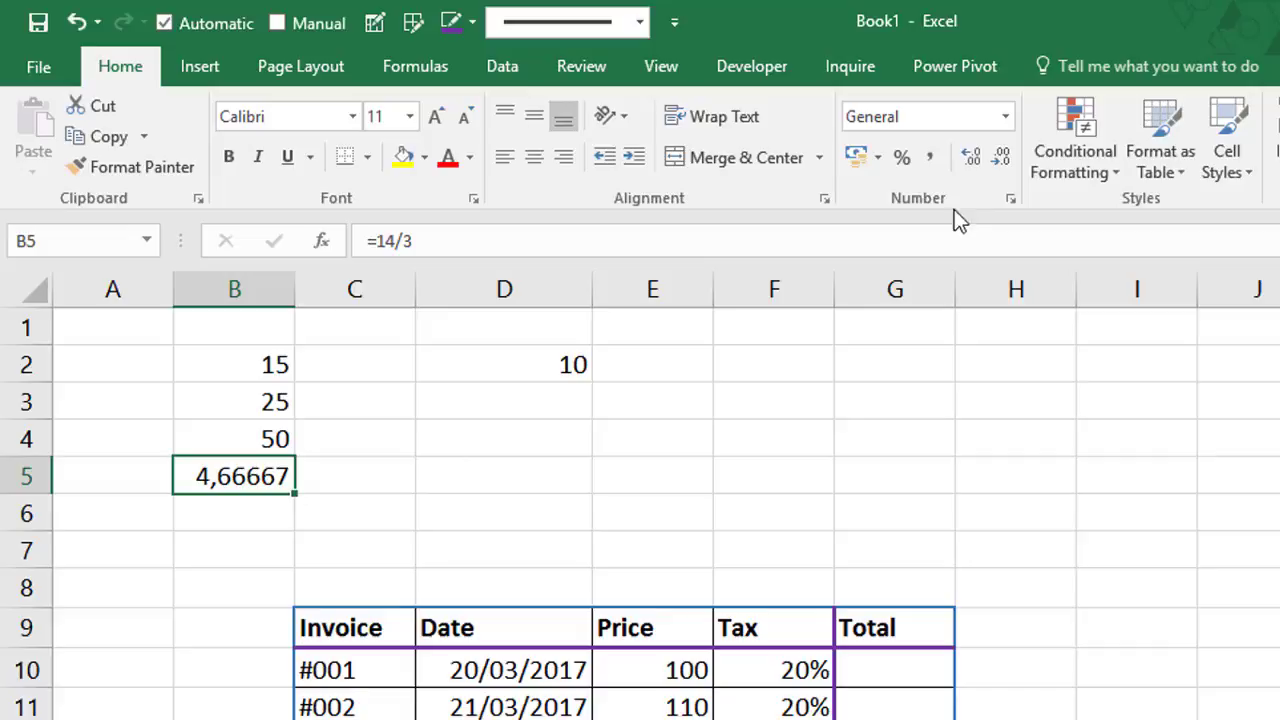
Widen B5's decimals to 4,66666667, then trim them back to 4,66667.
click(970, 161)
click(970, 161)
click(970, 161)
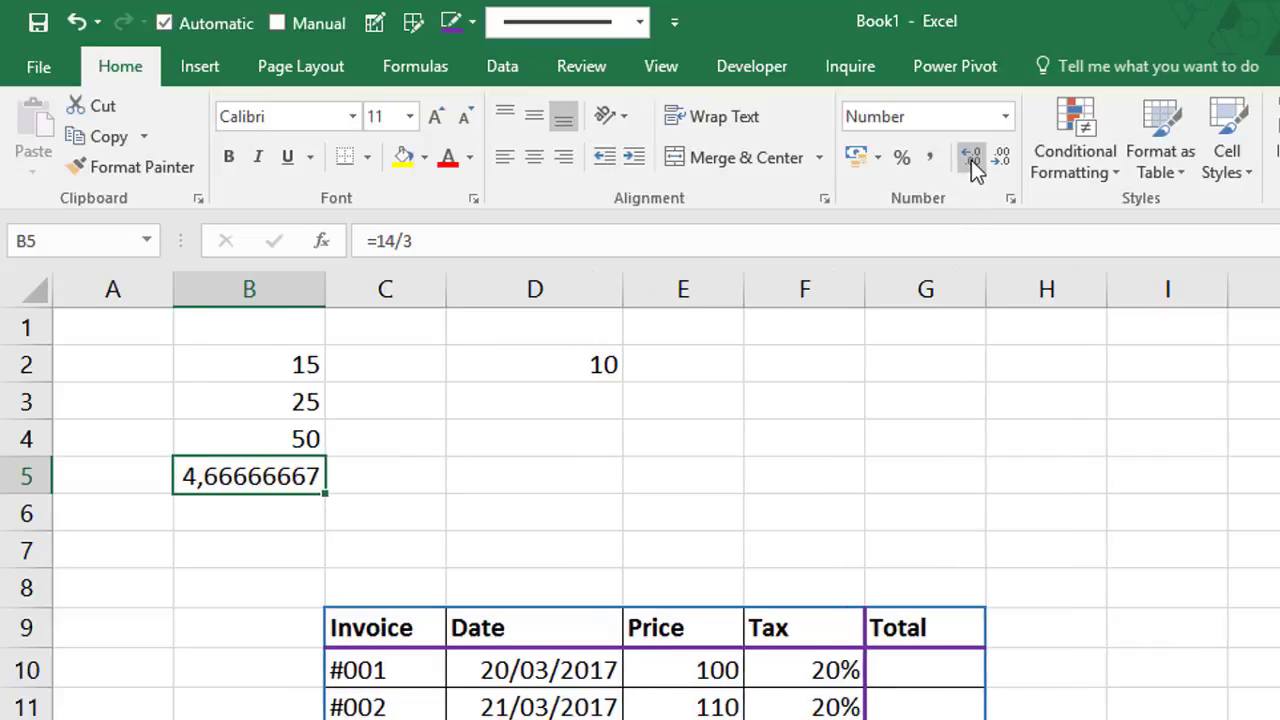
click(970, 161)
click(1000, 160)
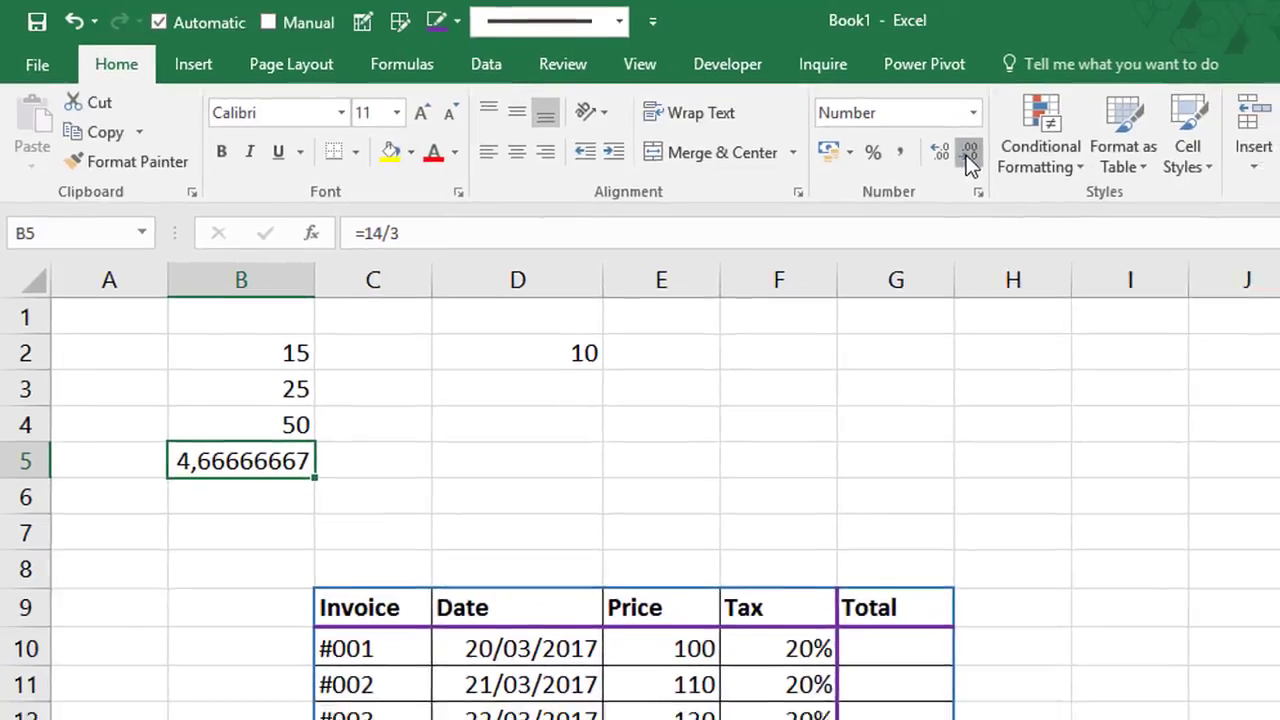
click(1000, 160)
click(999, 160)
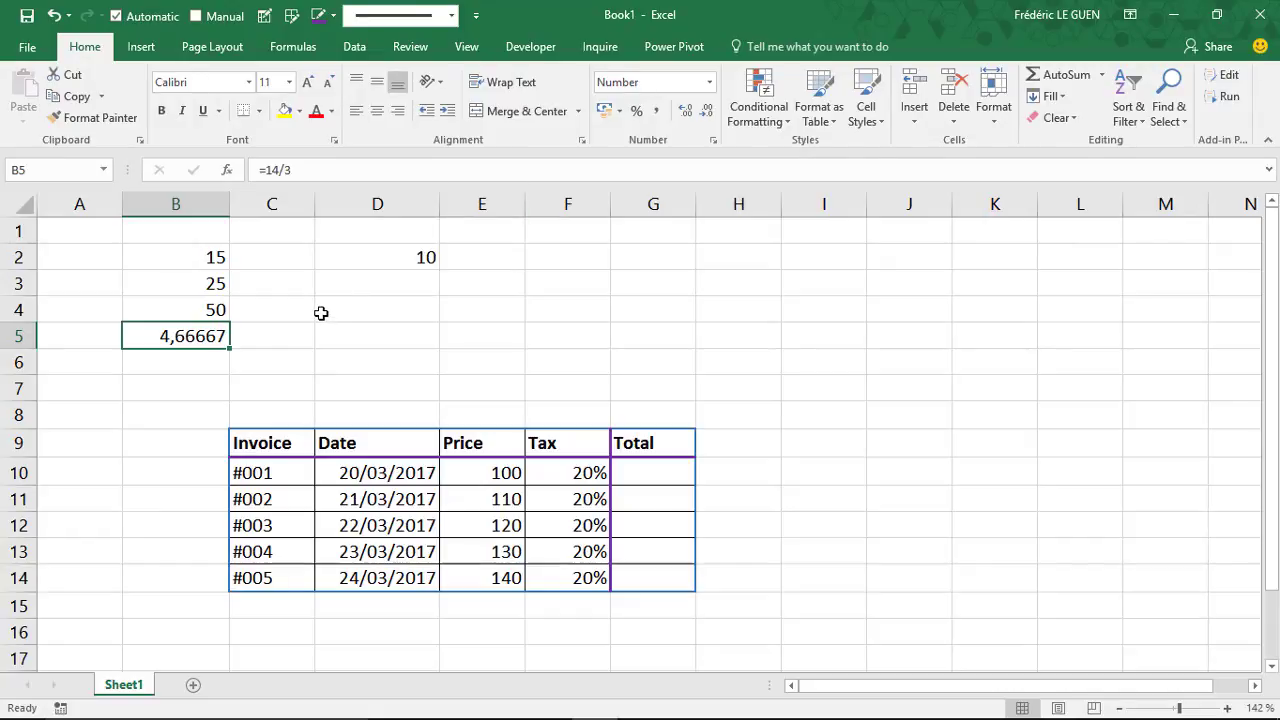
Overwrite D2's 10 with =5+2*3 so it displays 11.
click(353, 261)
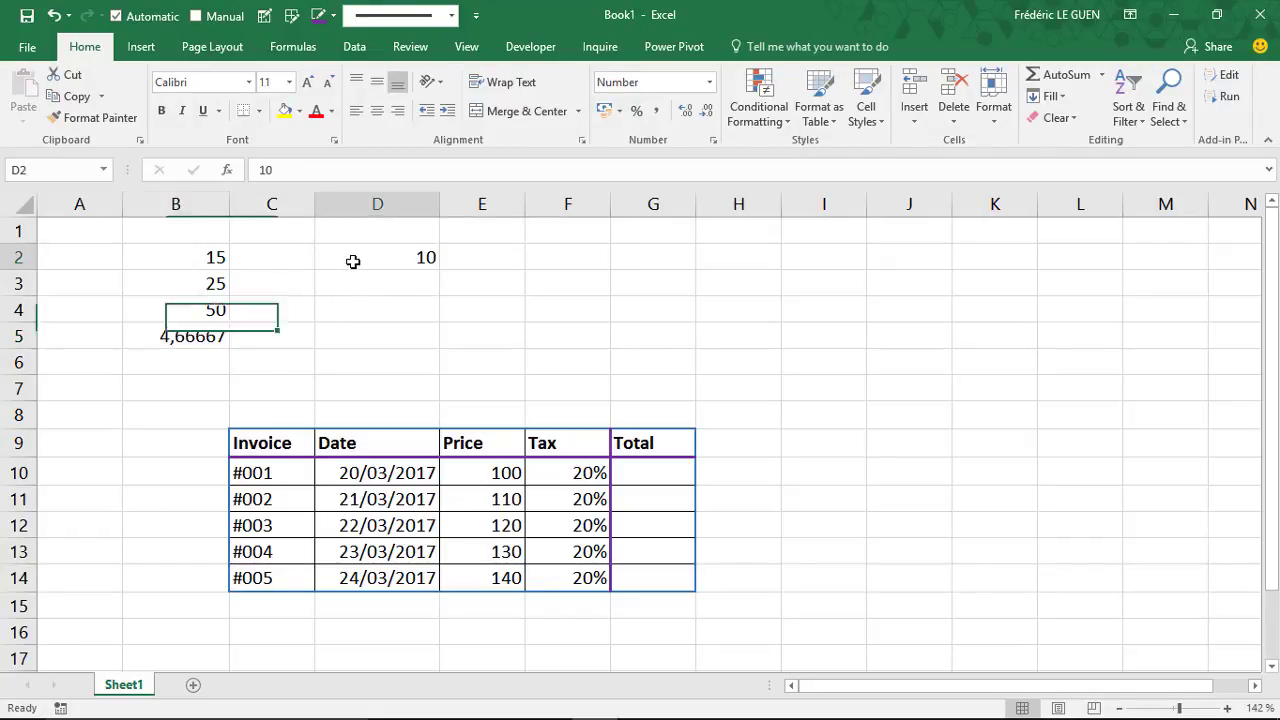
text(=)
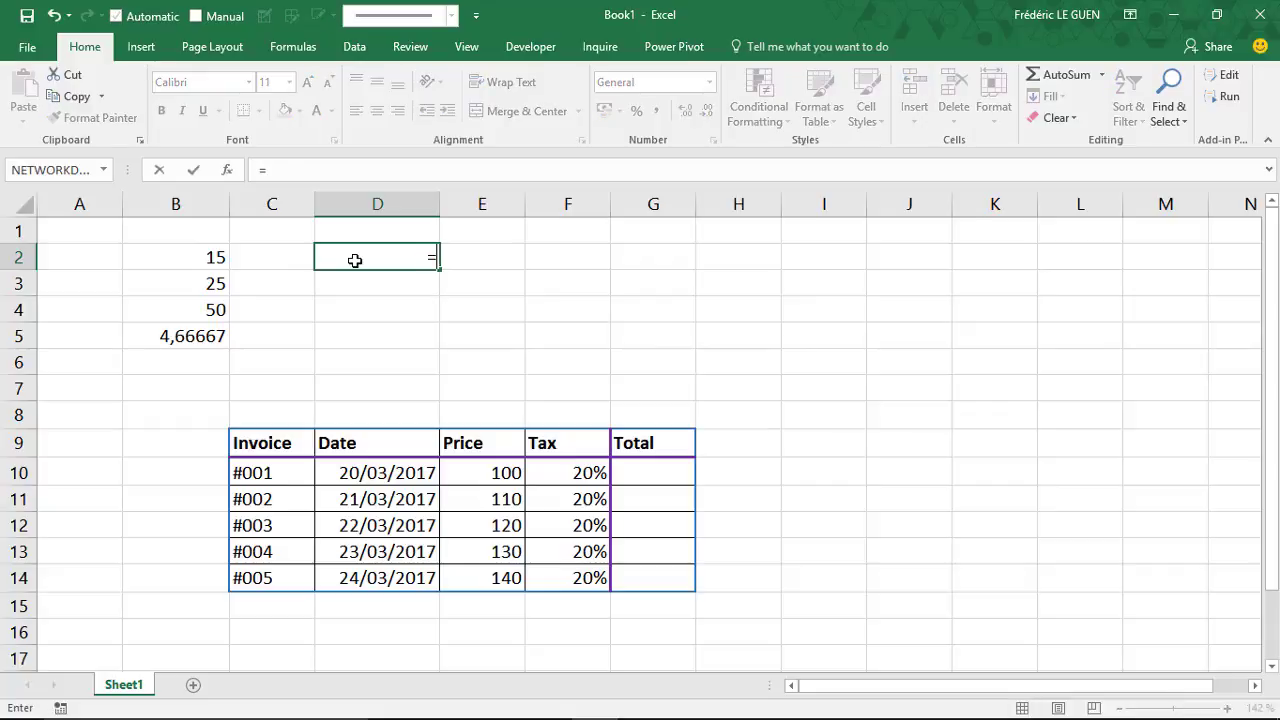
text(5+2*3)
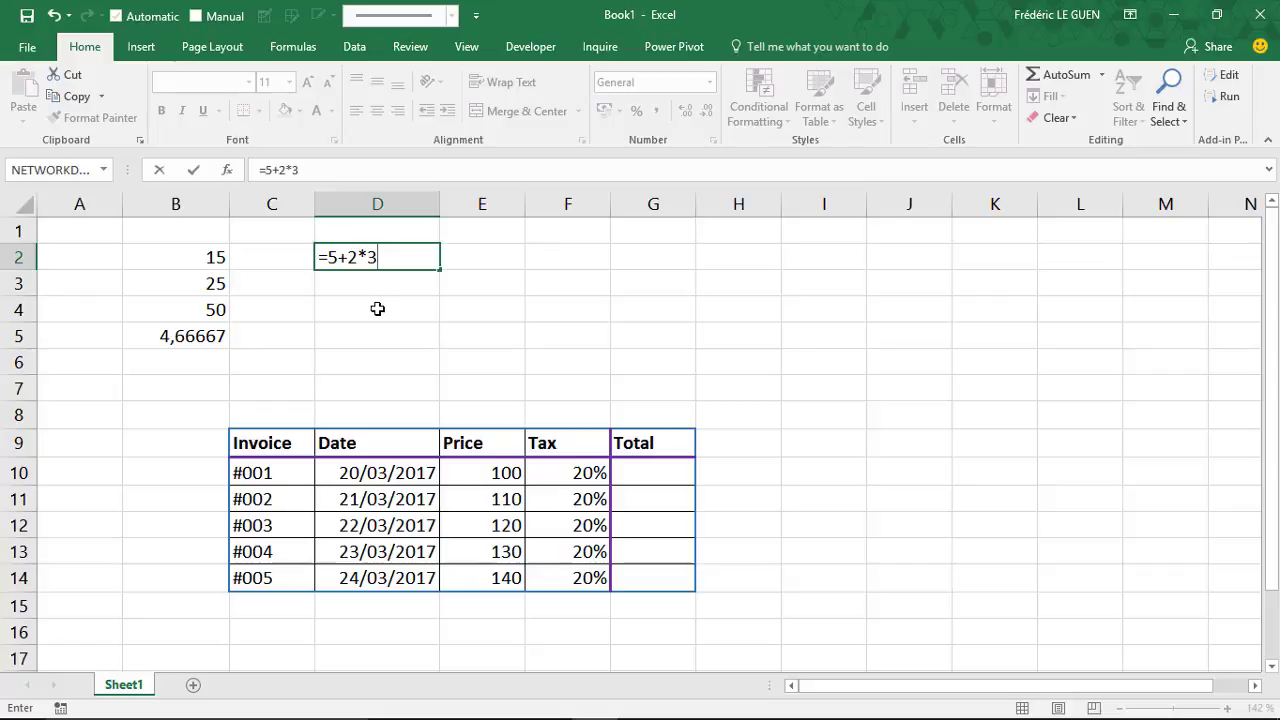
key(Return)
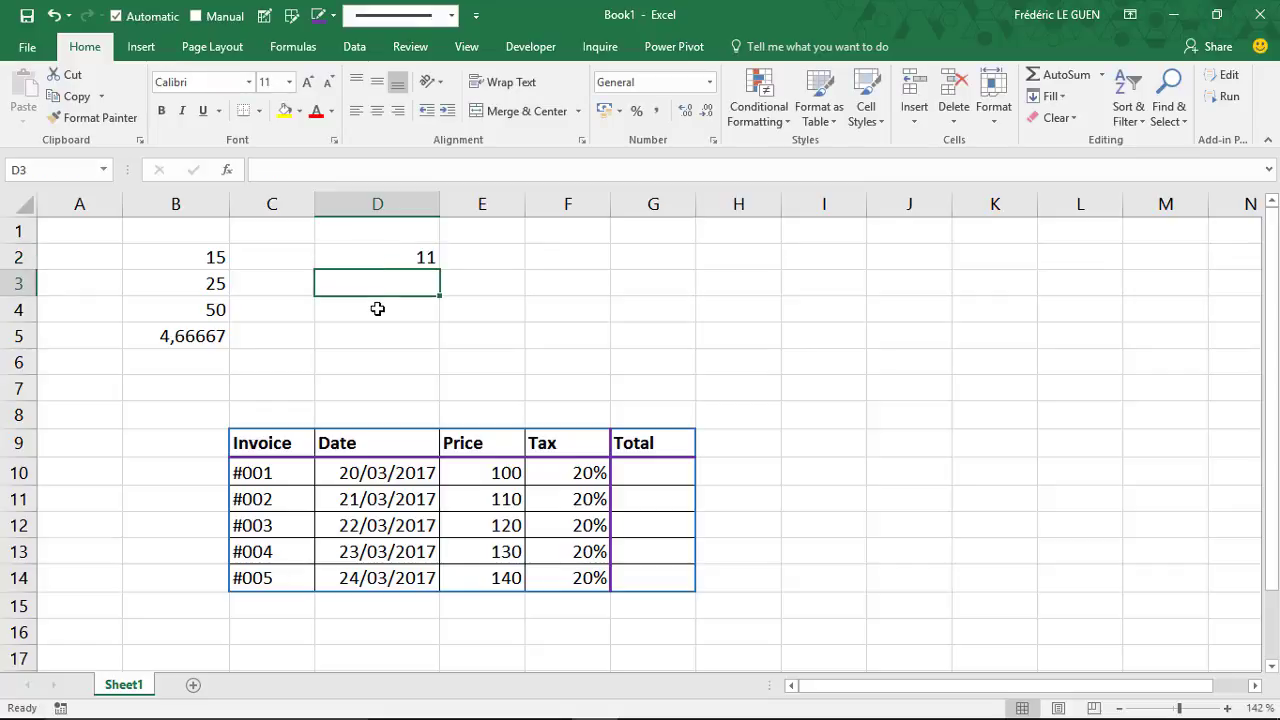
key(Up)
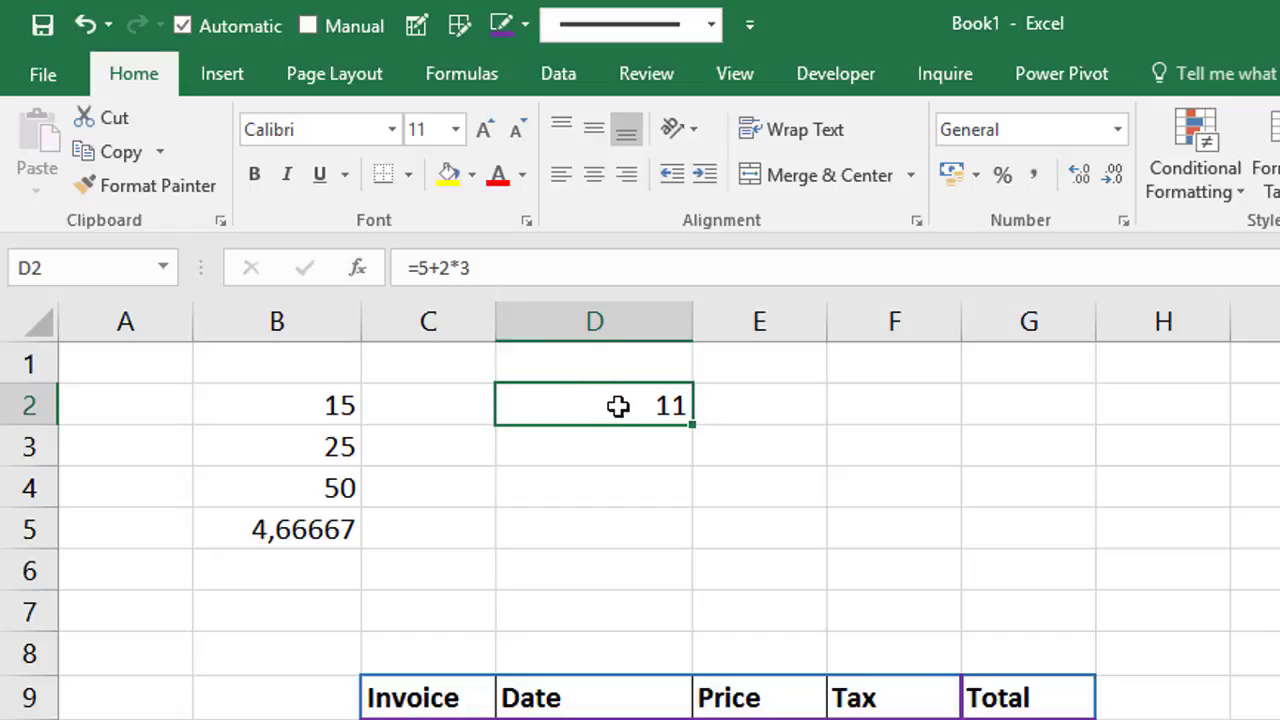
Enter =2*4-3 in D3 so it shows 5, then reselect D2.
click(611, 446)
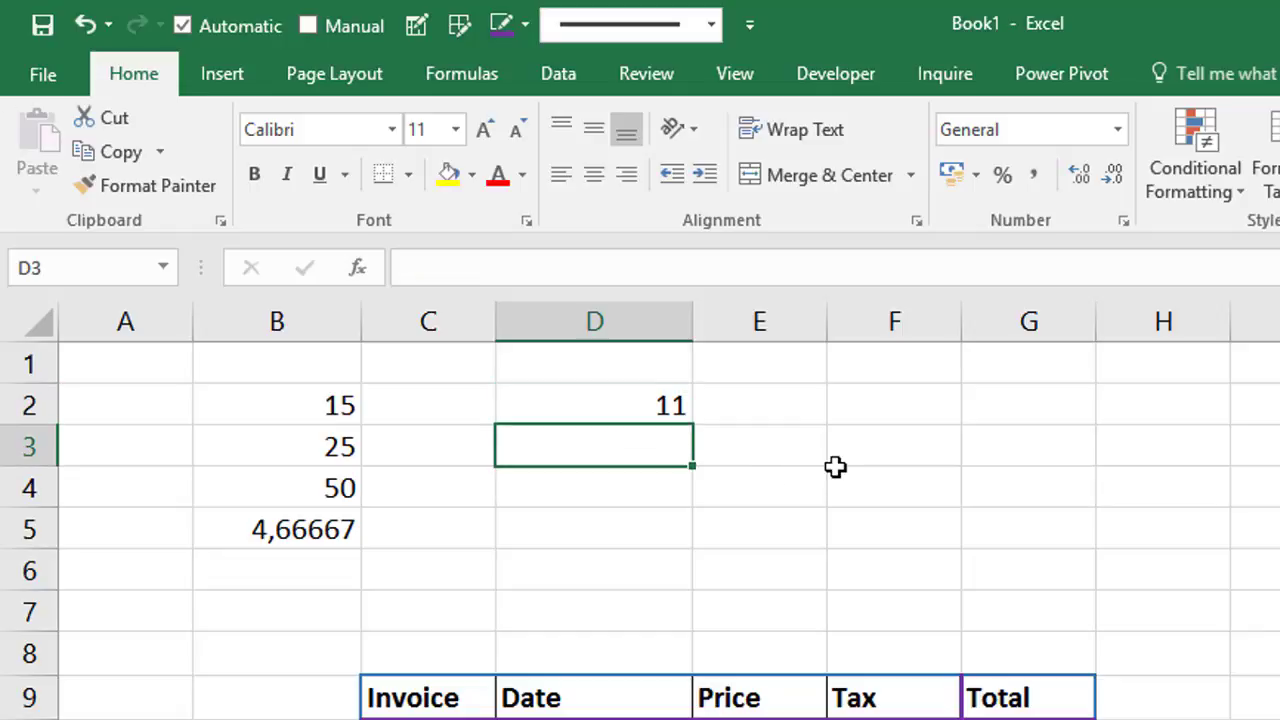
text(=2*)
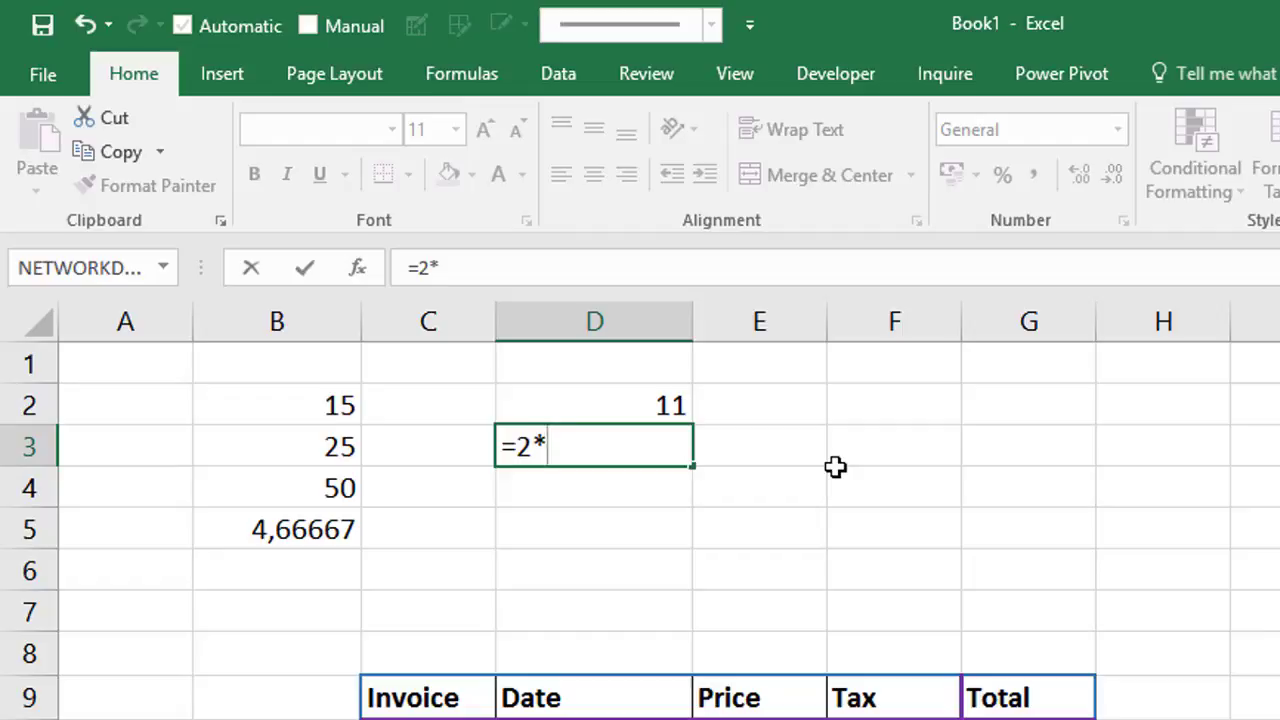
text(4-3)
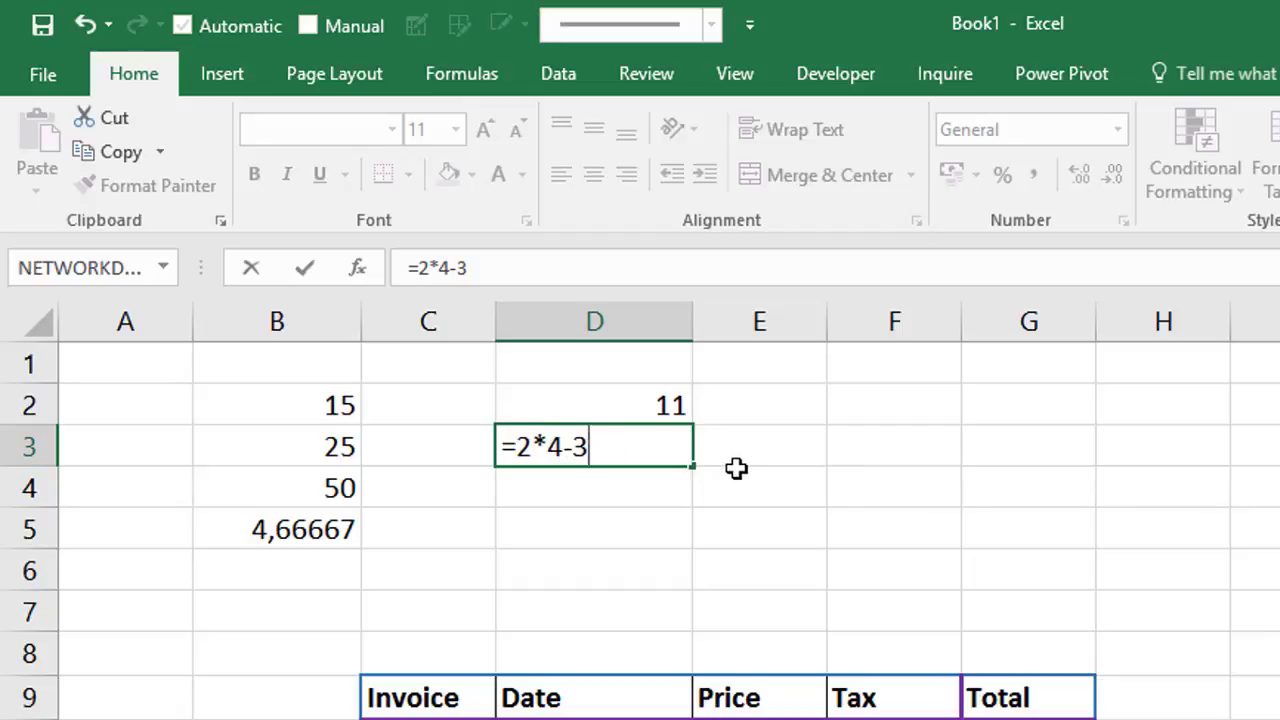
key(Return)
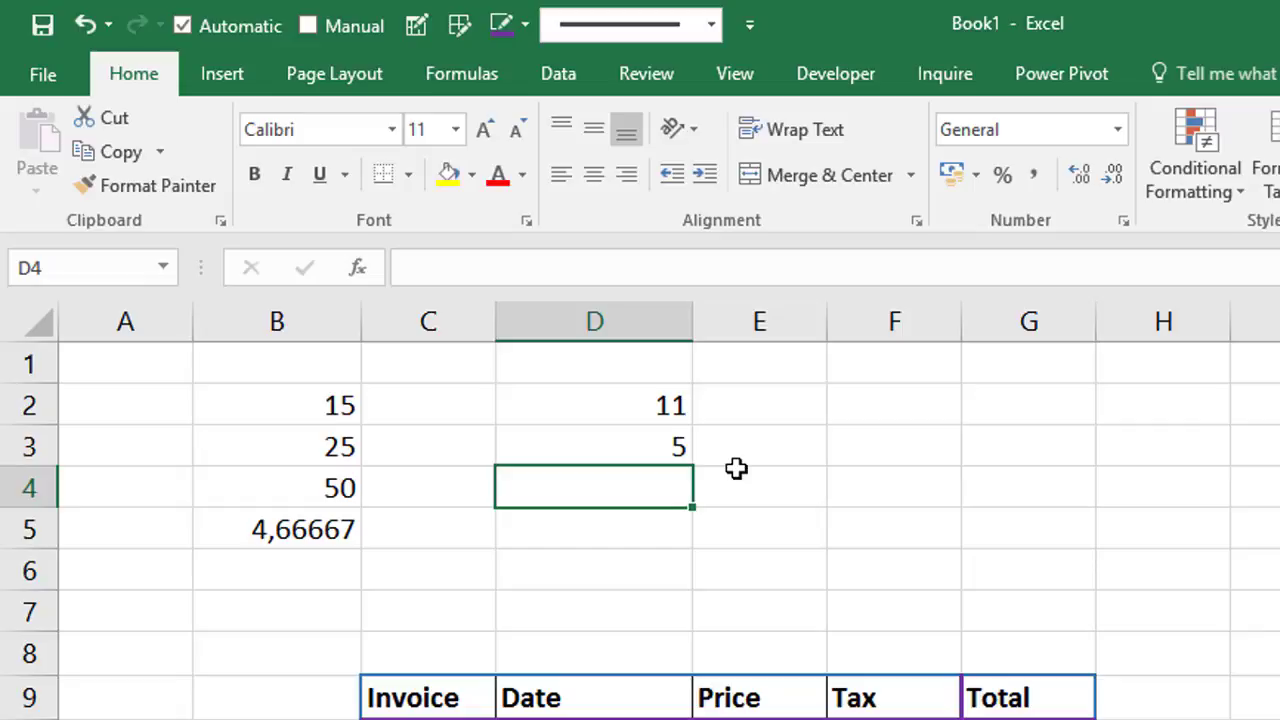
click(643, 411)
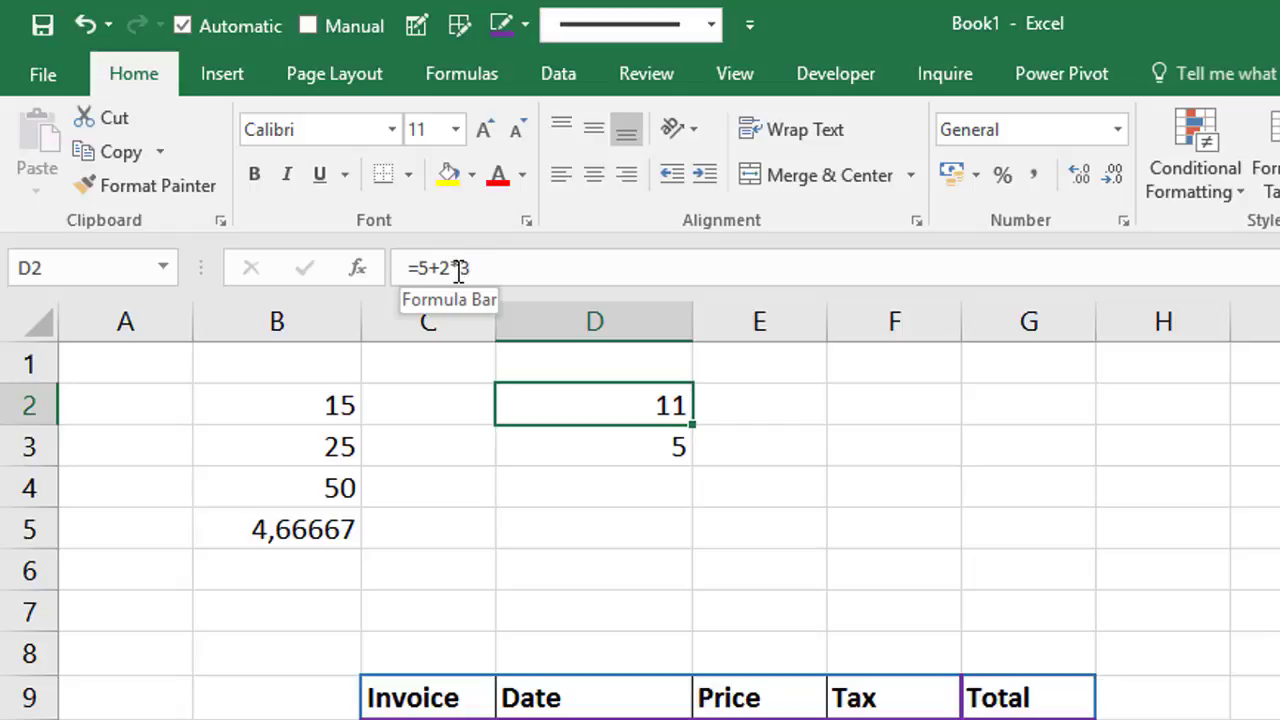
Enter =(5+2)*3 in E2 to get 21 and compare it with D2's formula.
click(794, 417)
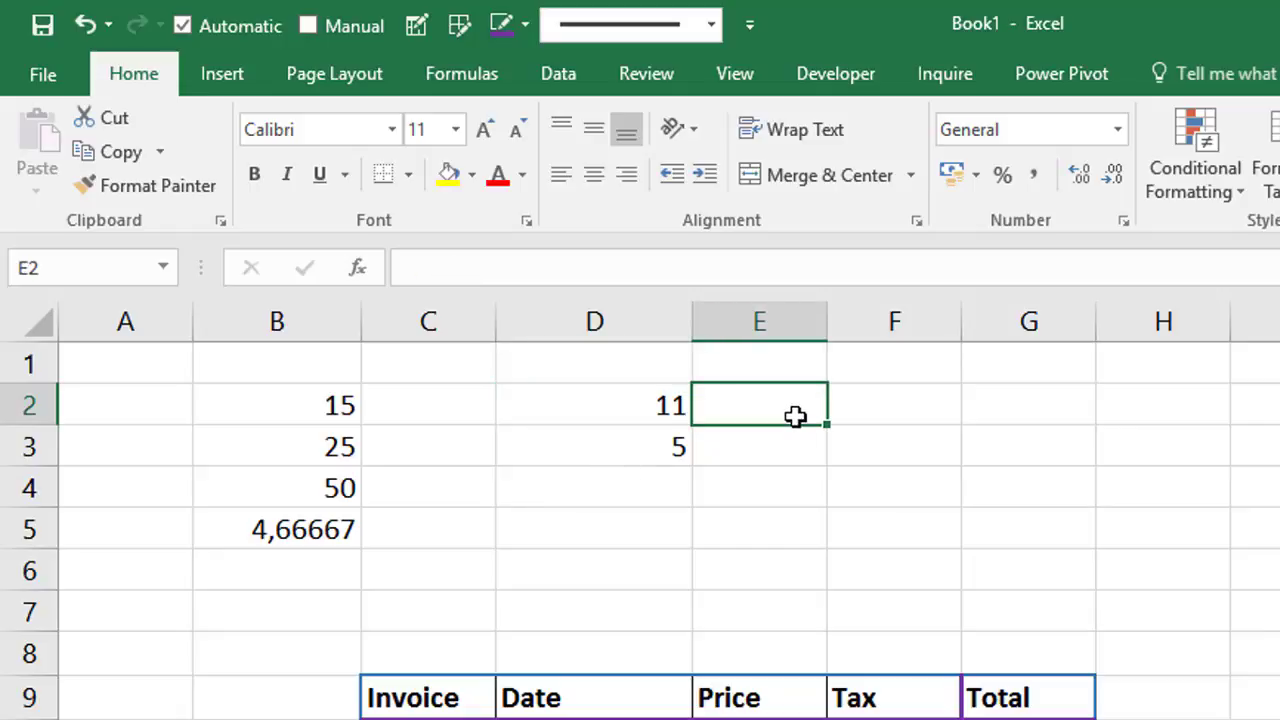
text(=()
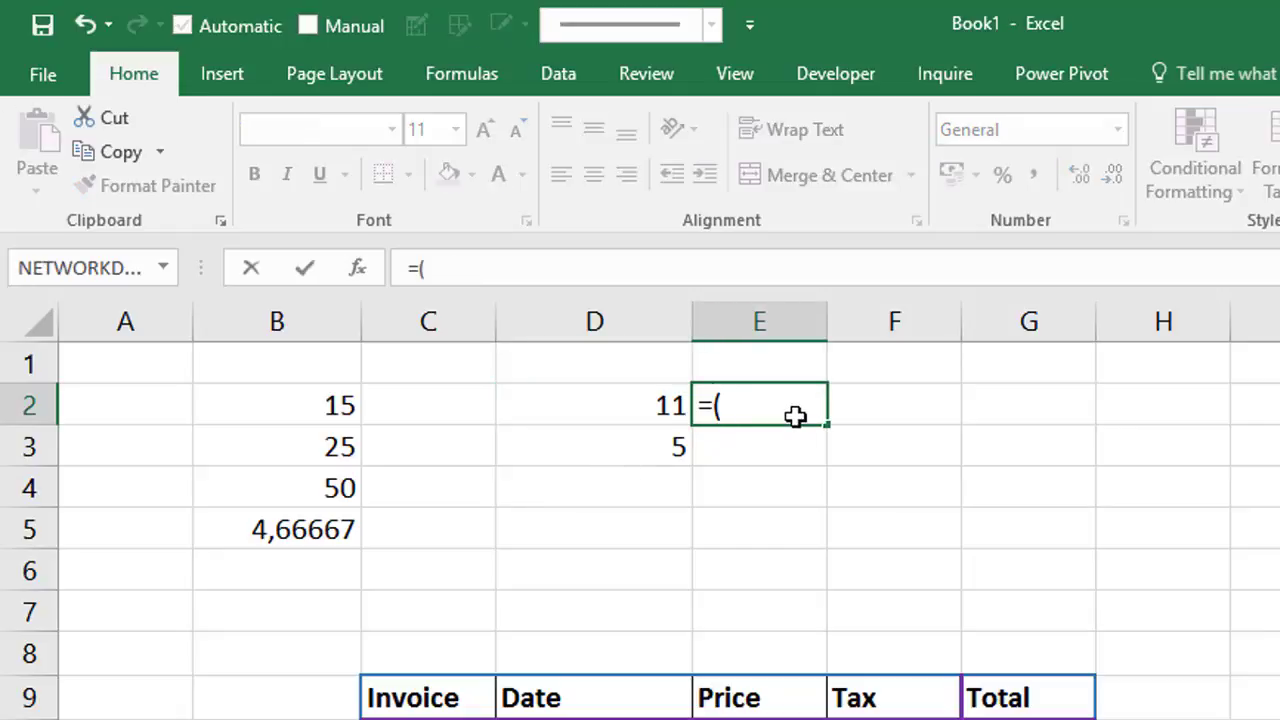
text(5+)
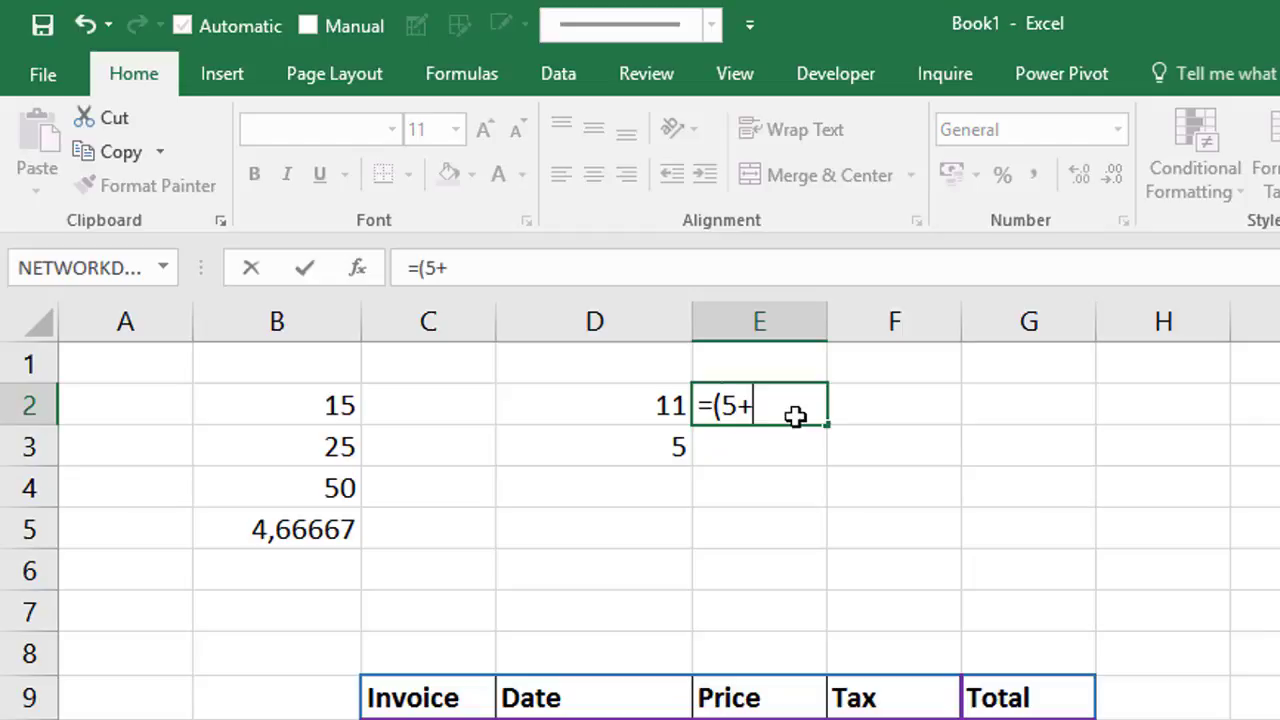
text(2))
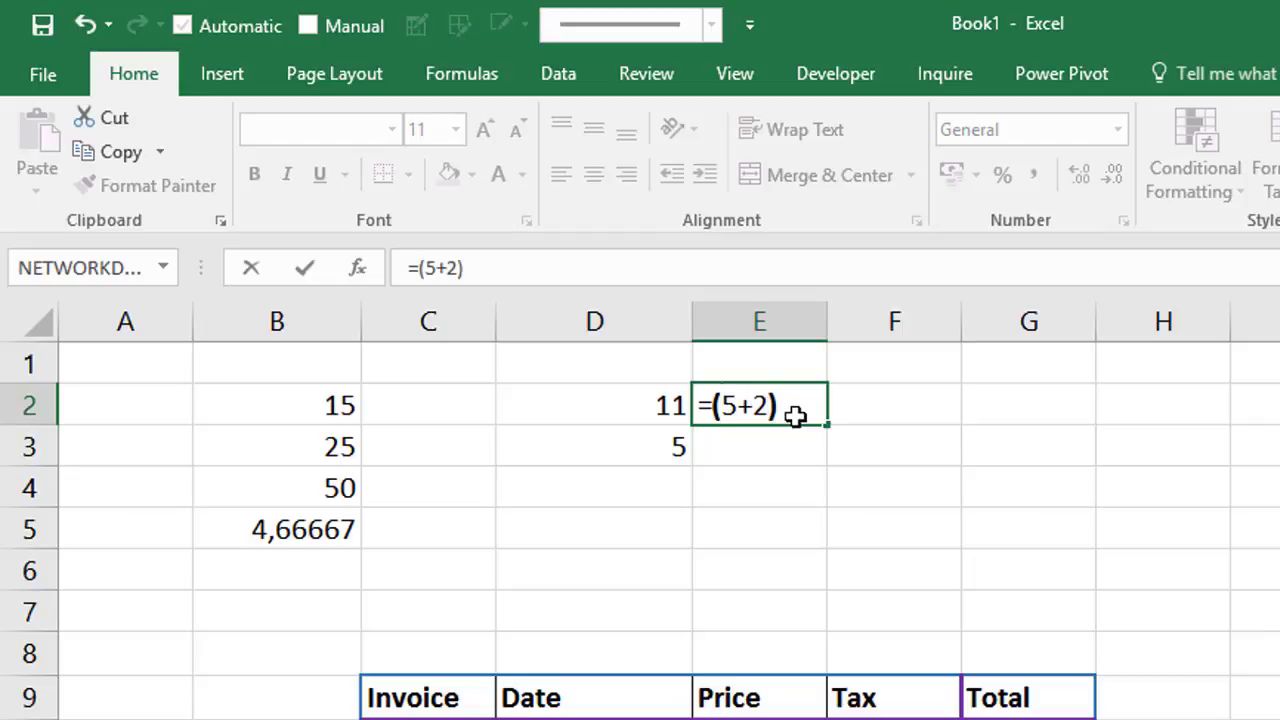
text(*3)
key(Return)
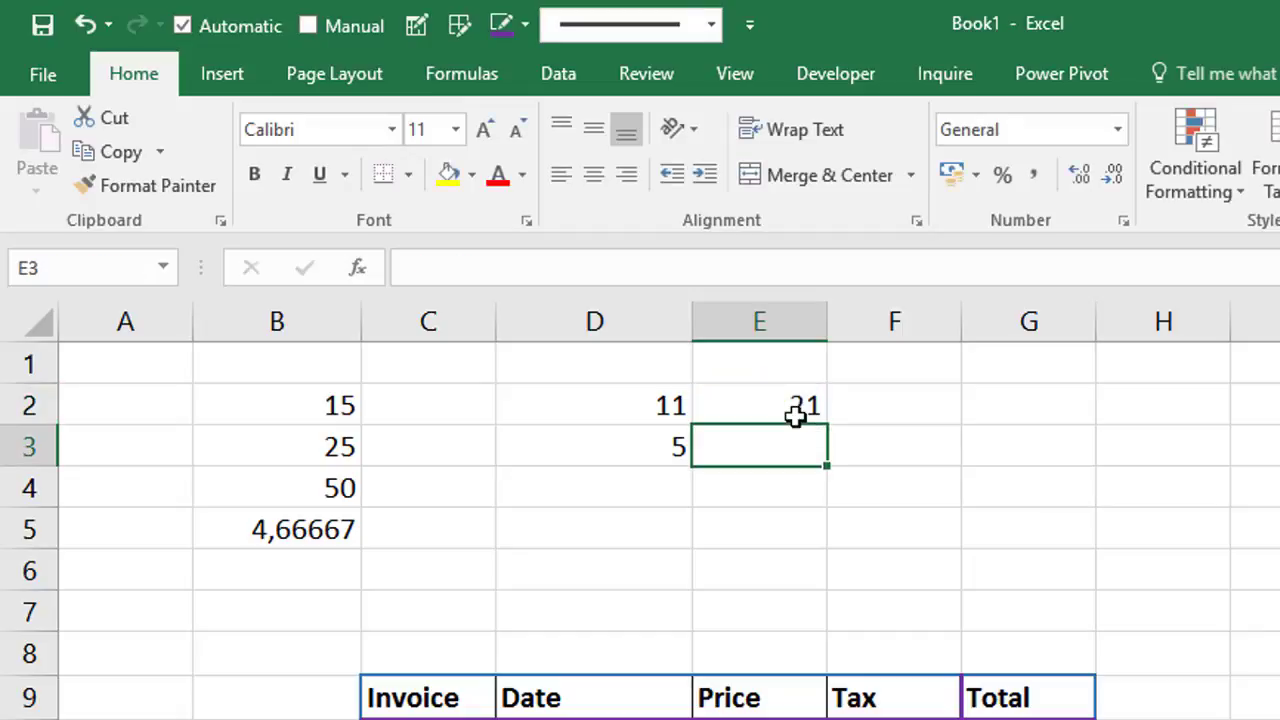
click(796, 417)
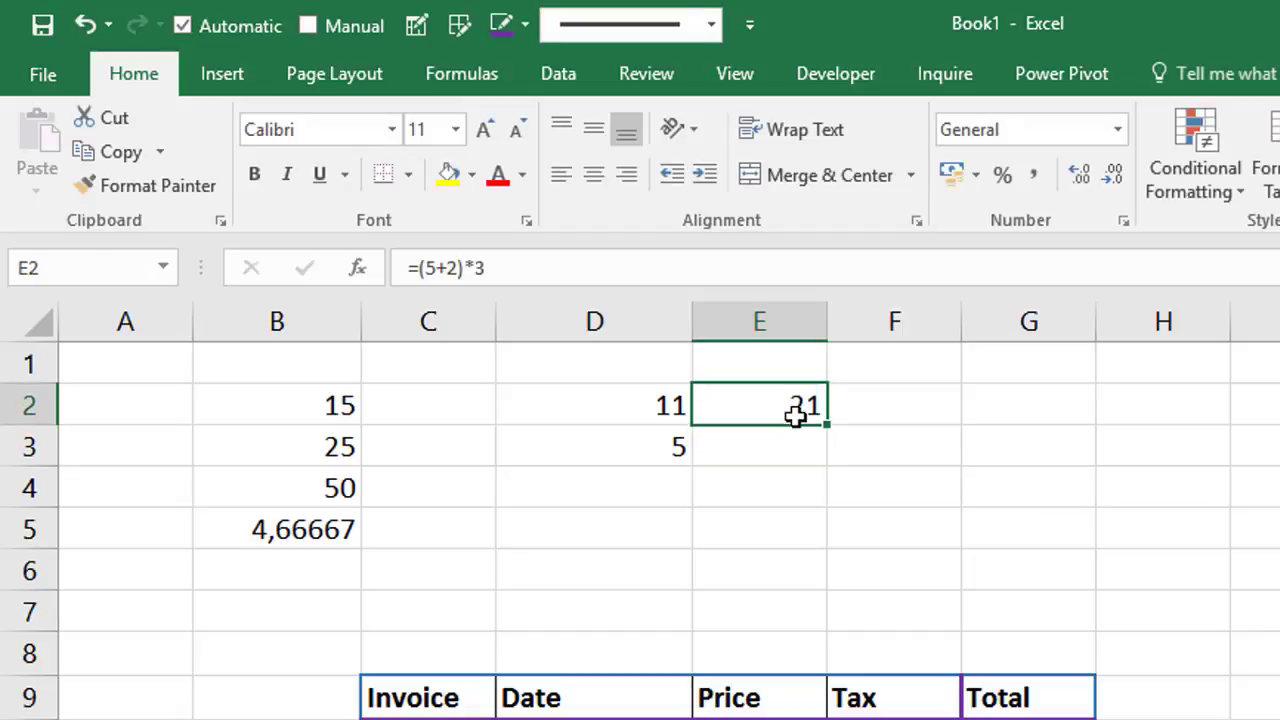
click(636, 410)
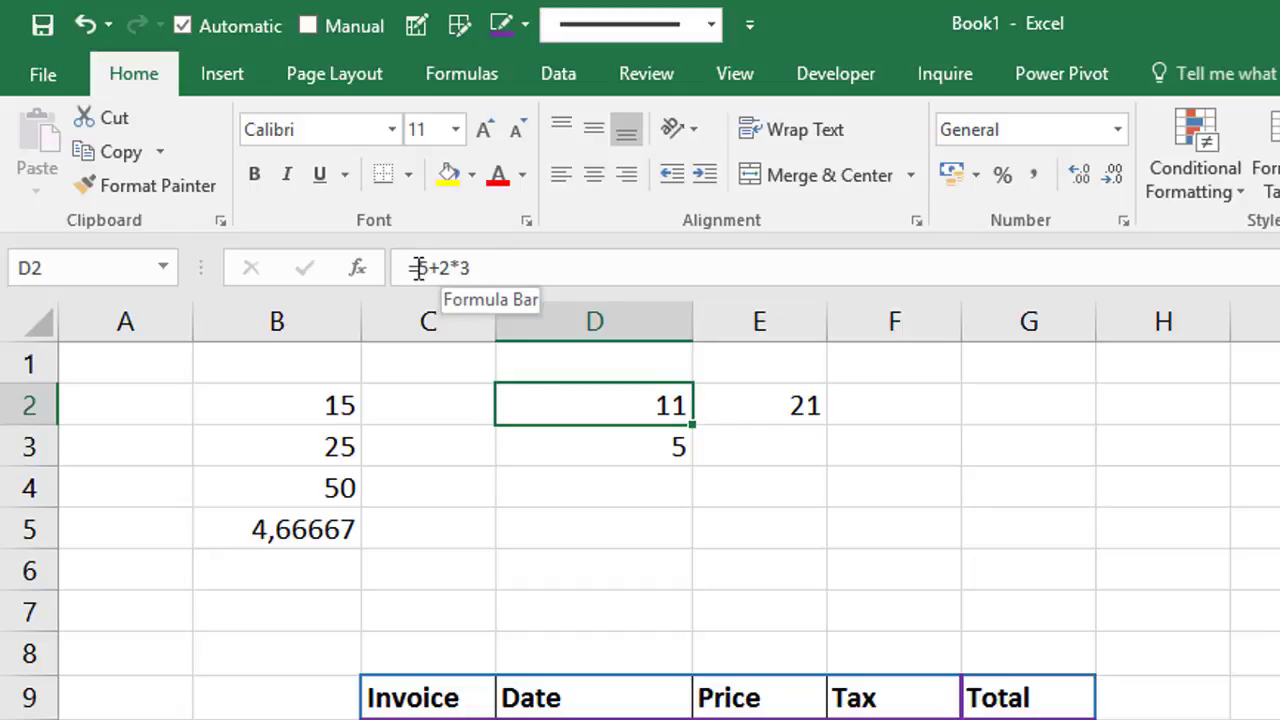
click(728, 405)
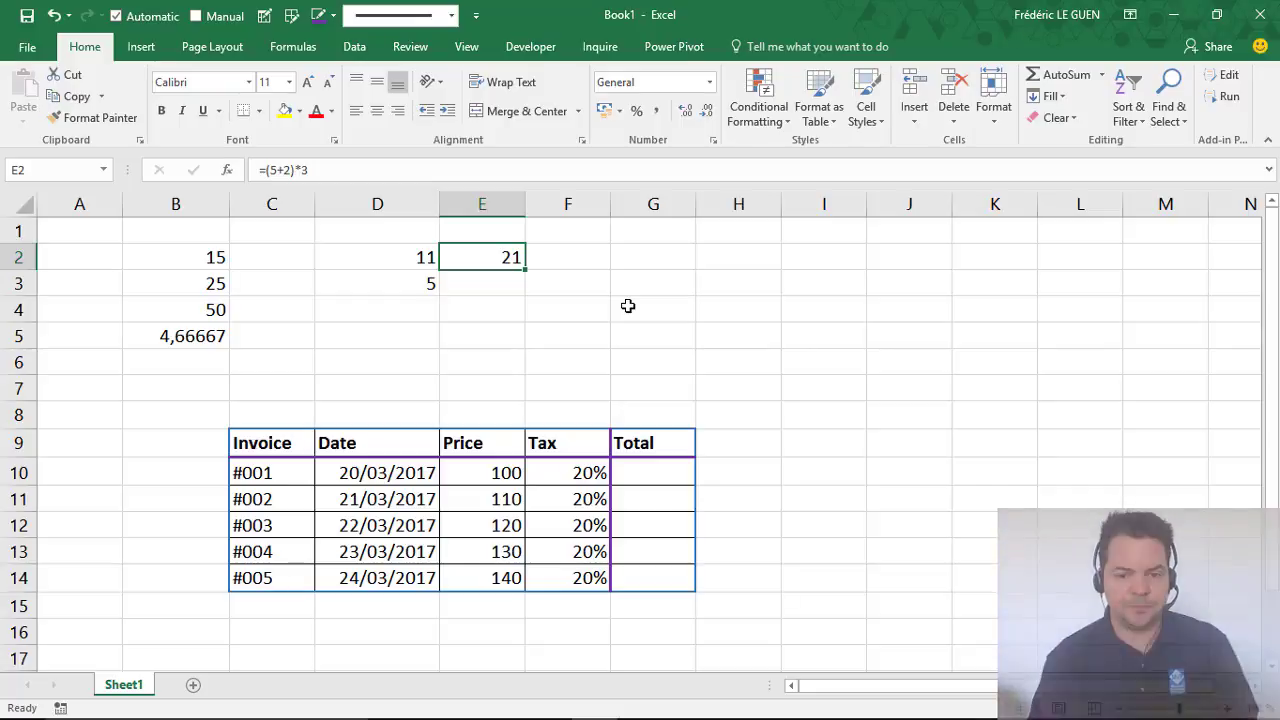
Enter =100*20% in G10 to get 20, and start typing =110*20% in G11.
click(641, 481)
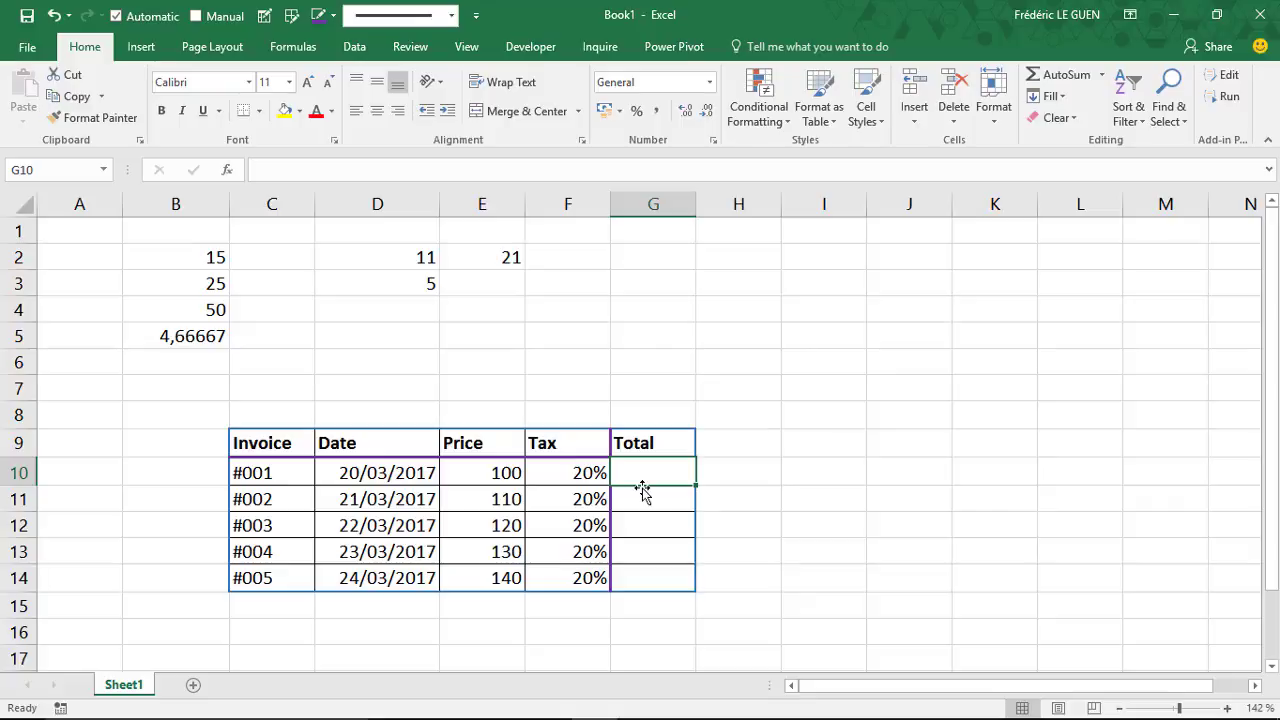
text(=100)
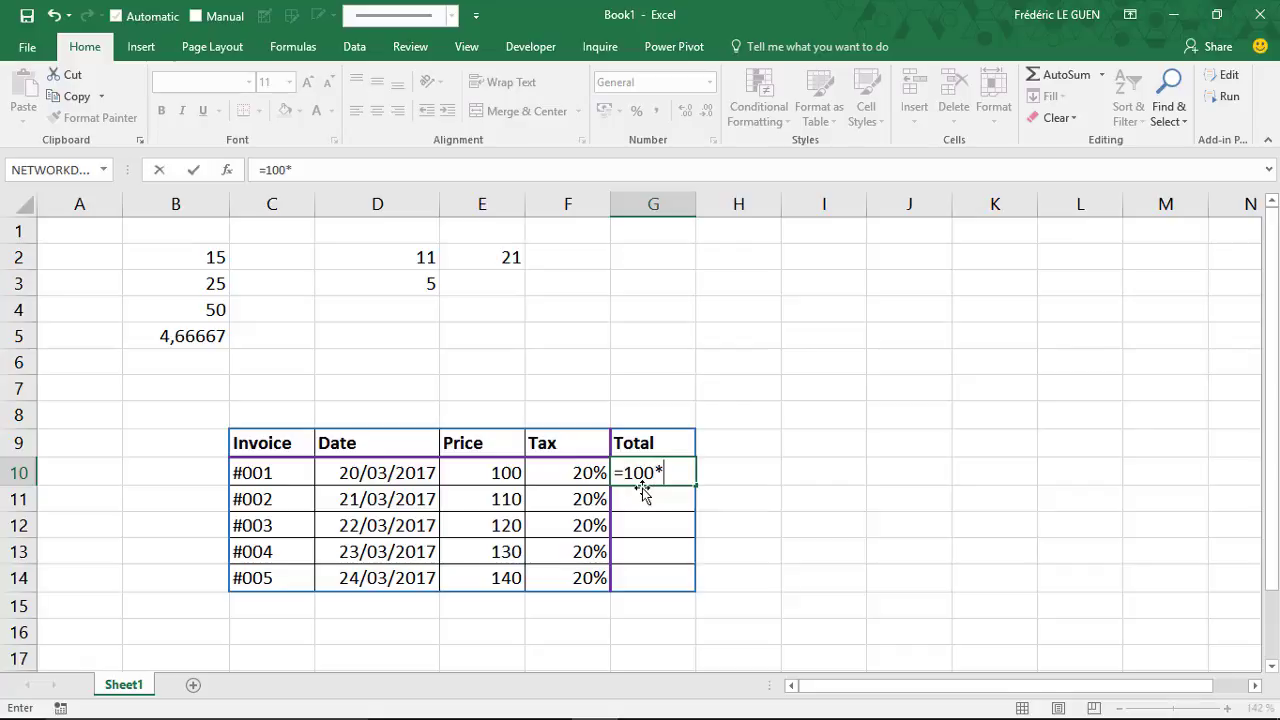
text(*20%)
key(Return)
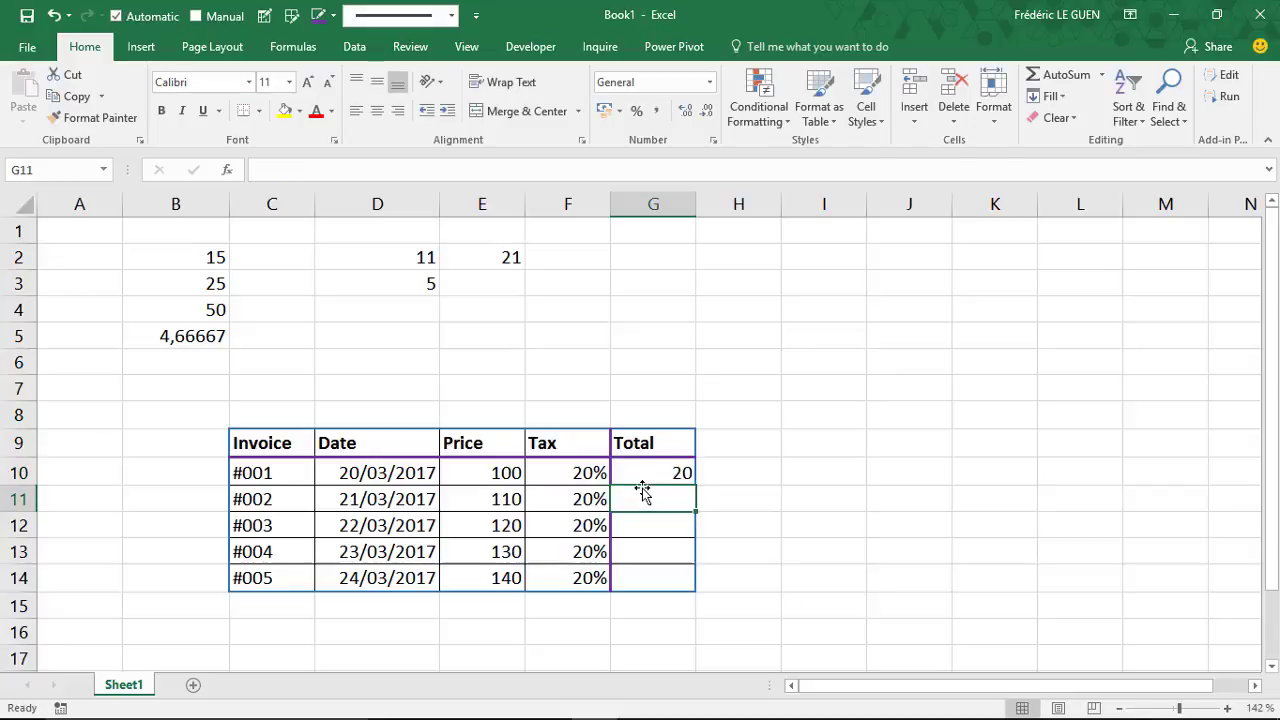
key(Up)
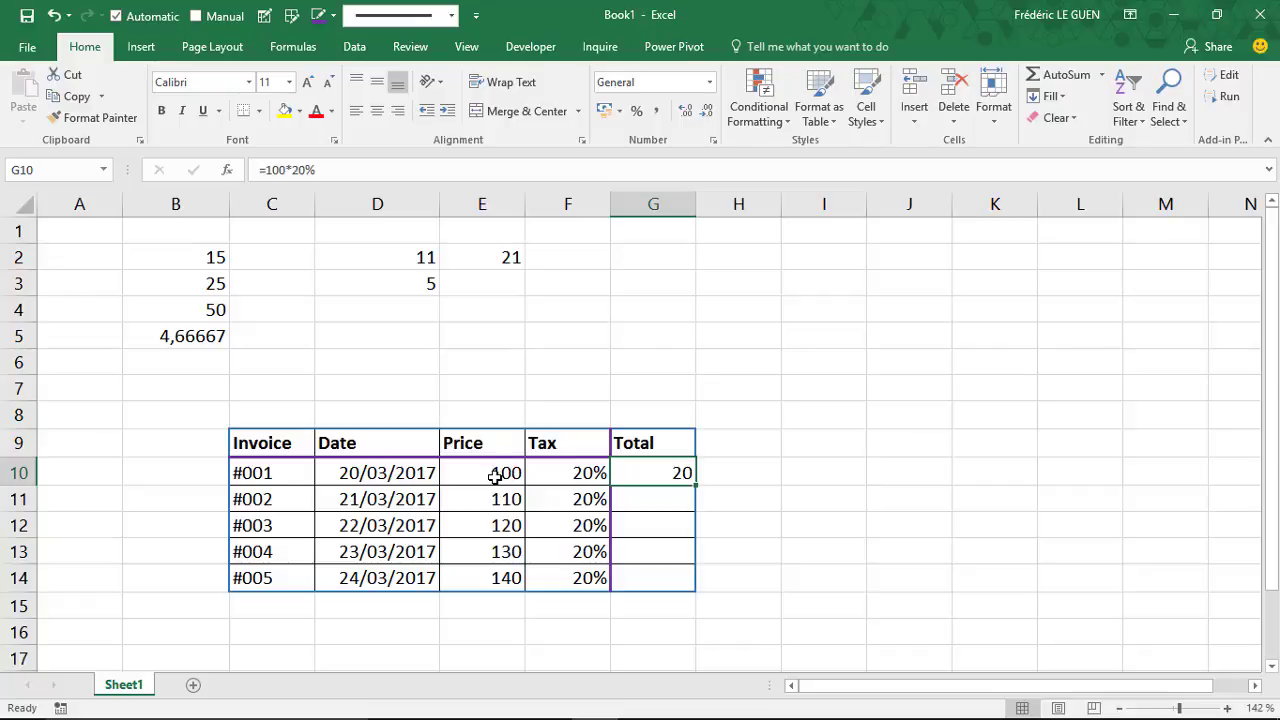
click(660, 504)
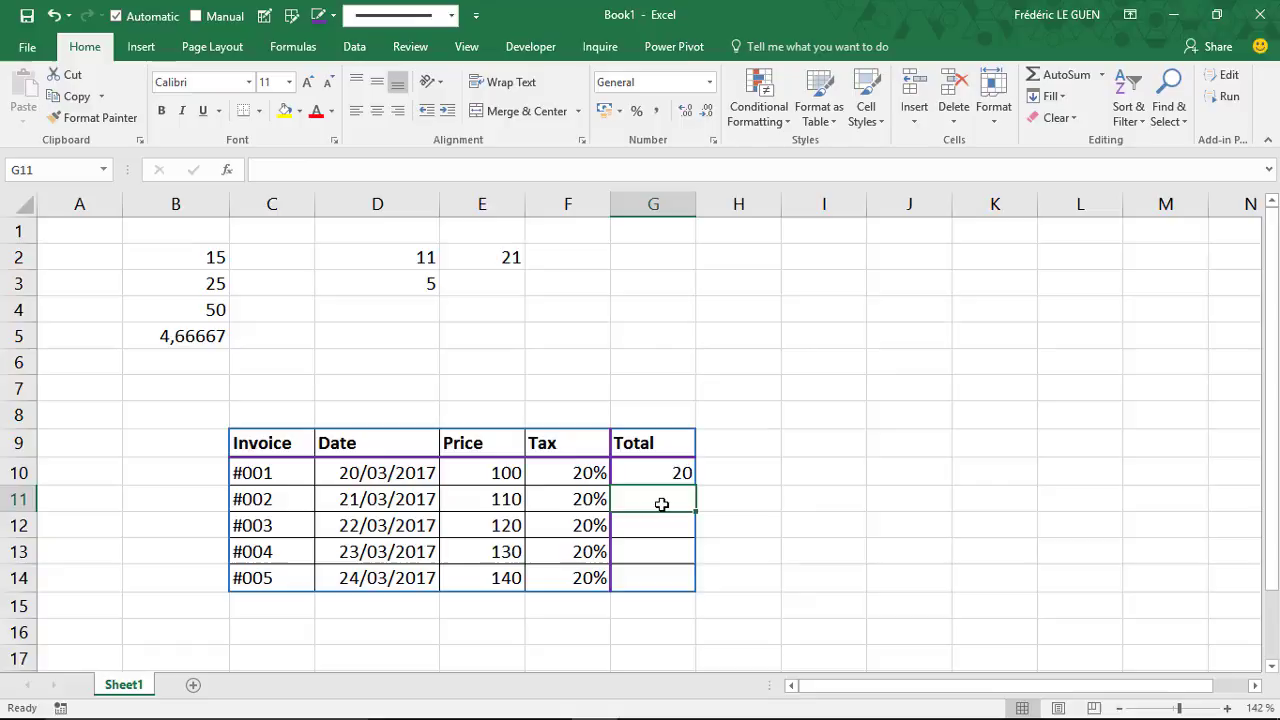
text(=110)
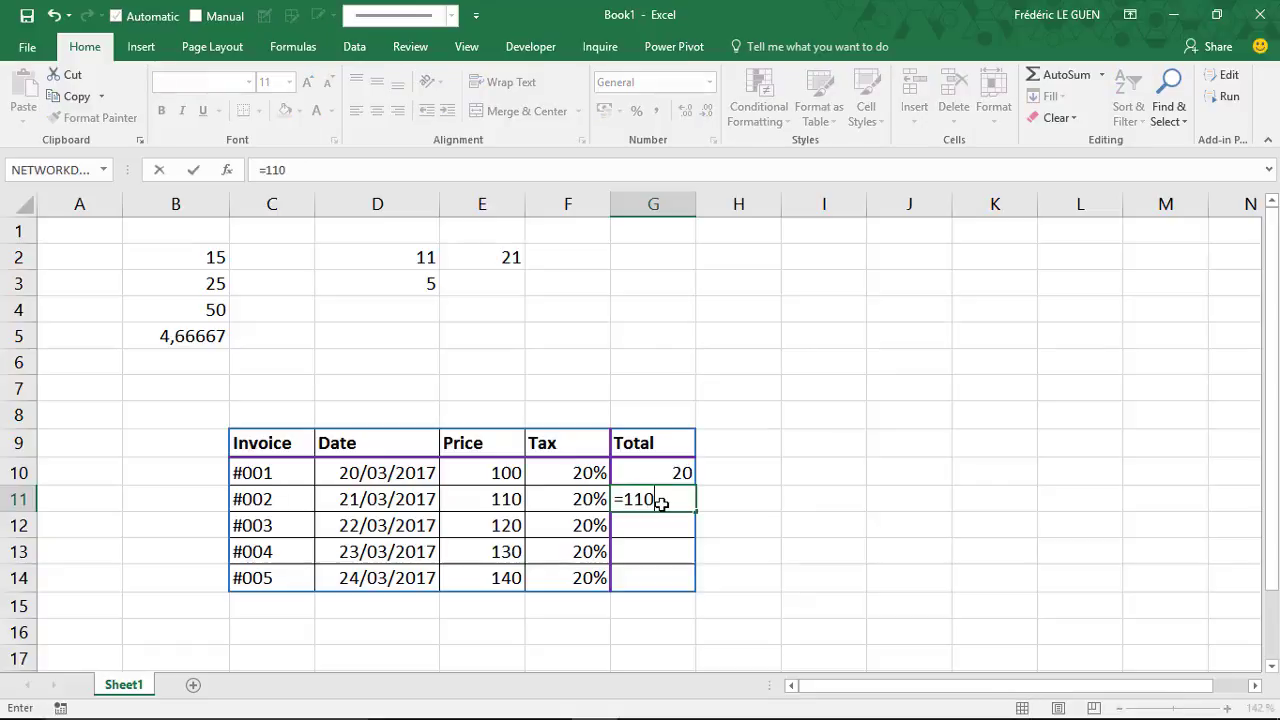
text(*20)
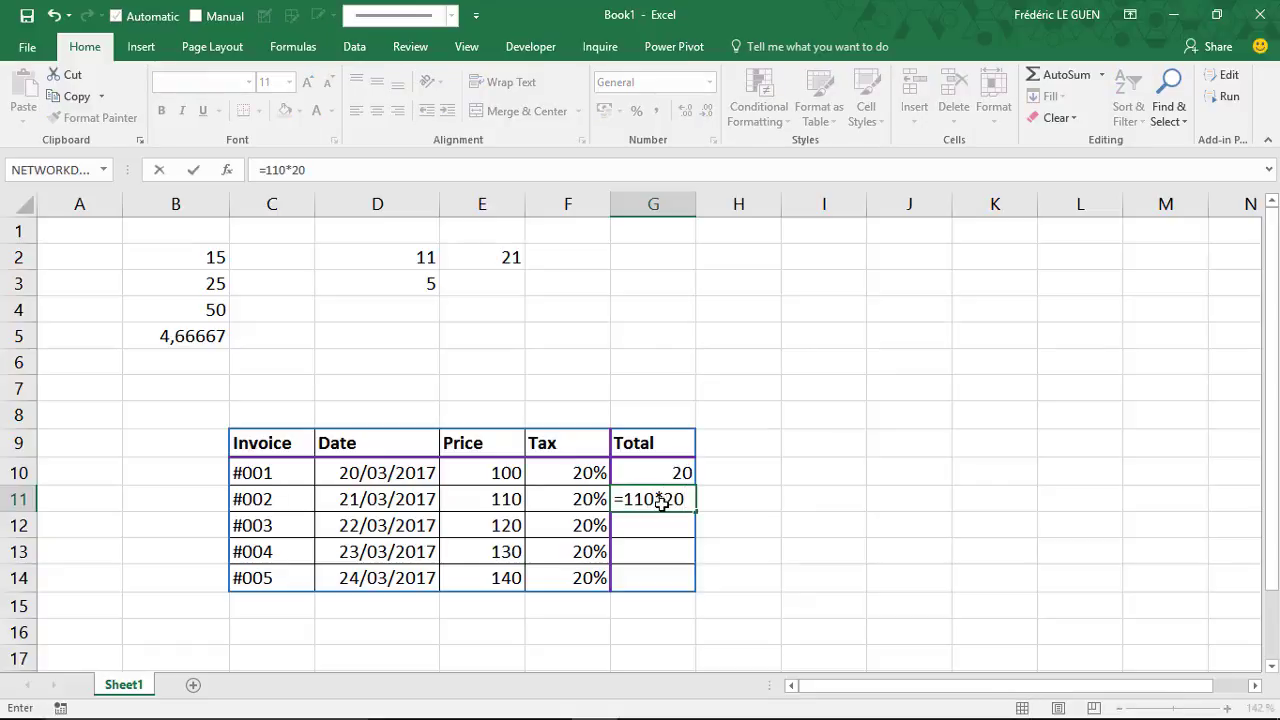
text(%)
Confirm G11's tax formula and append +100 to G10's formula, giving 120.
key(Return)
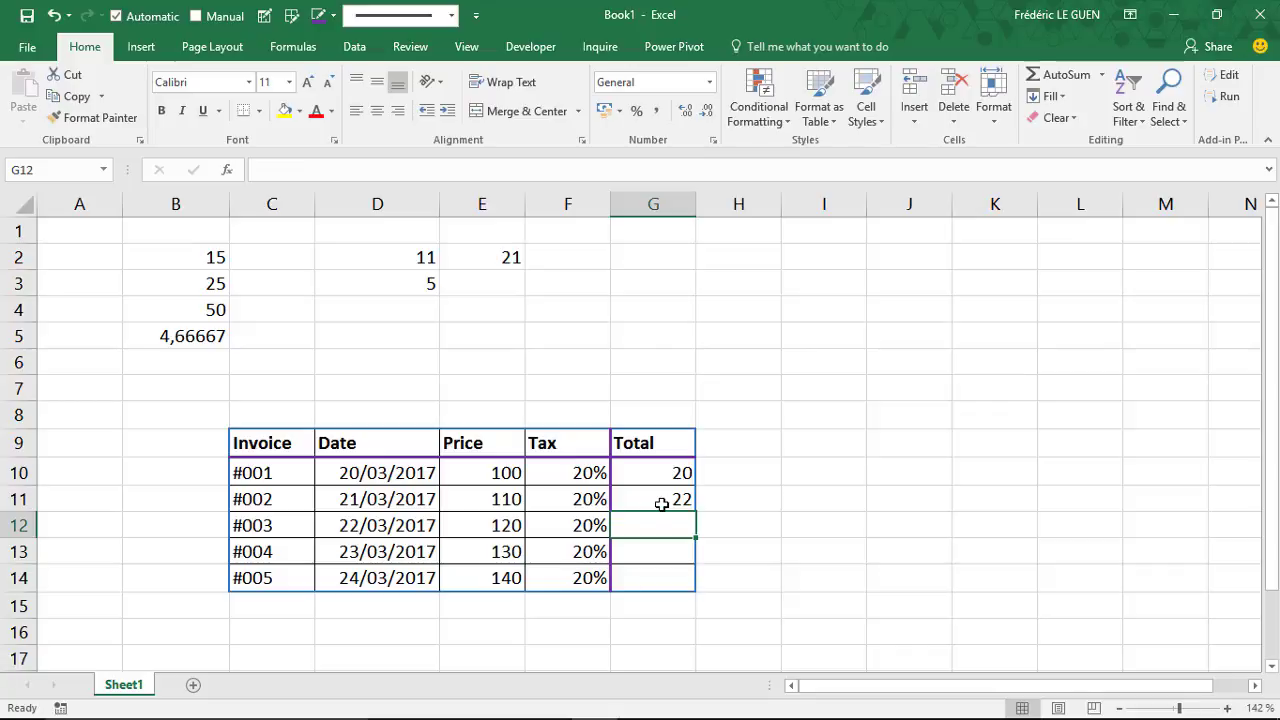
click(658, 502)
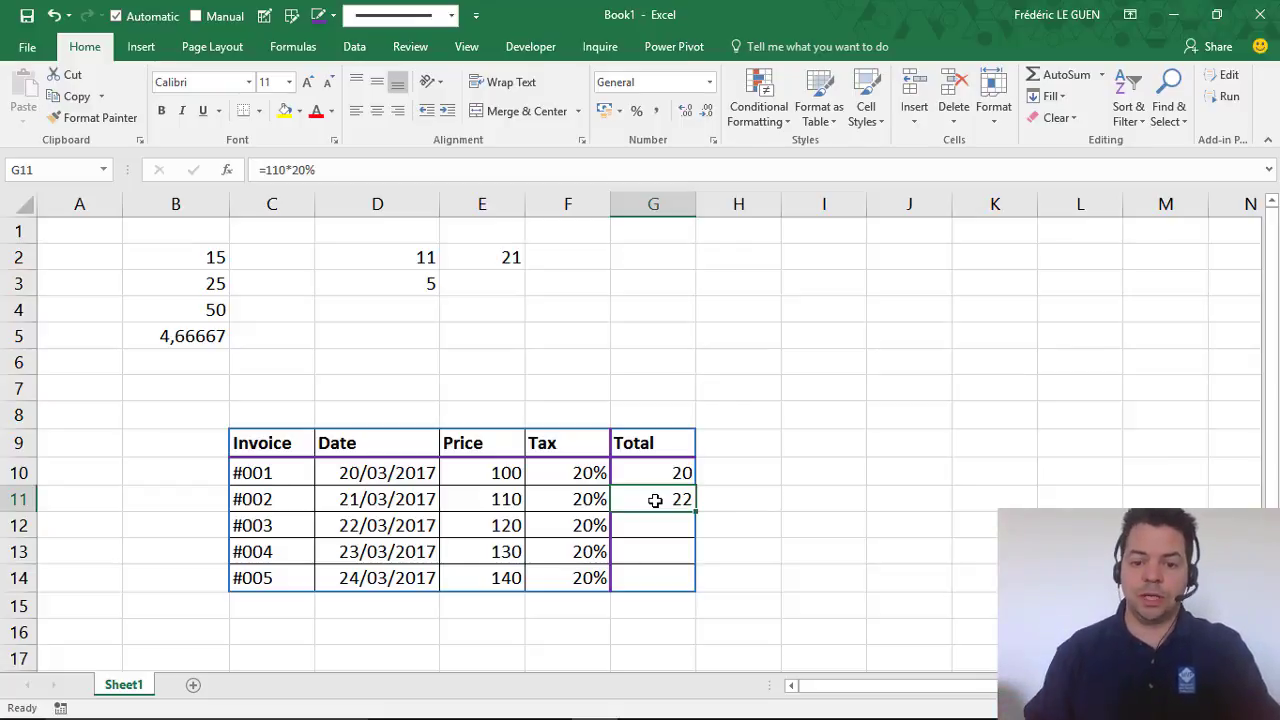
click(651, 472)
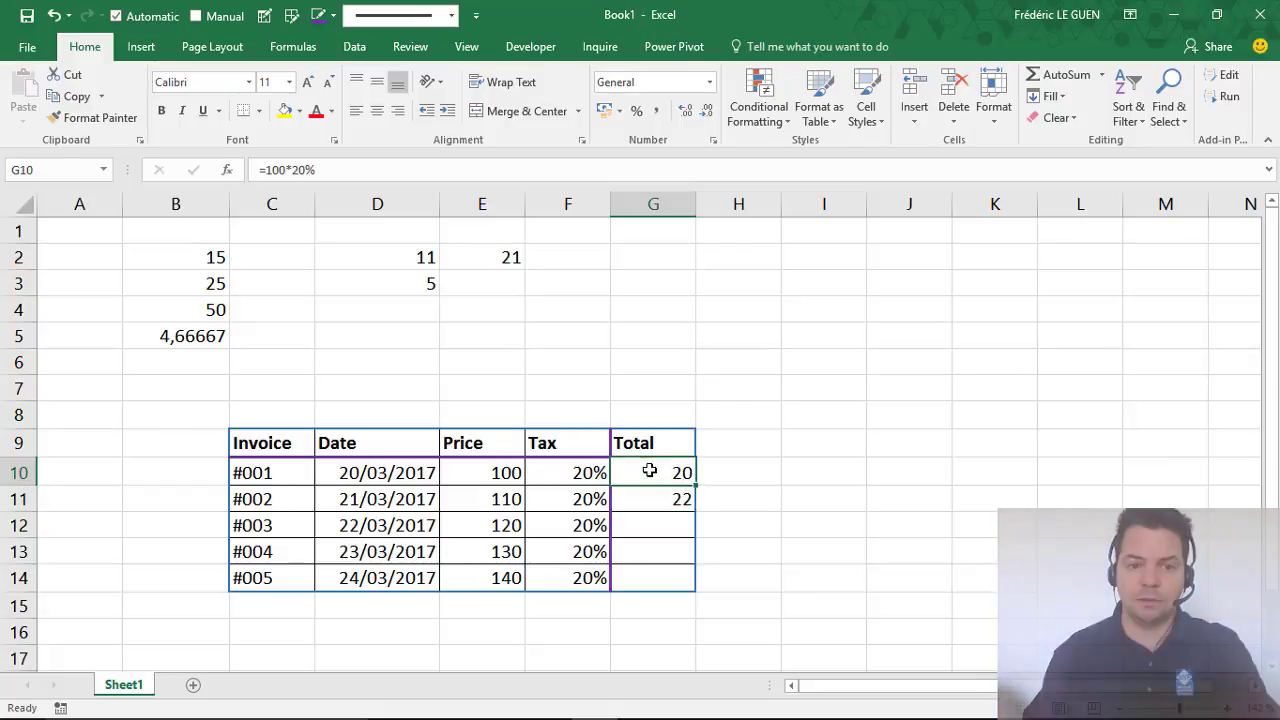
click(326, 172)
text(+)
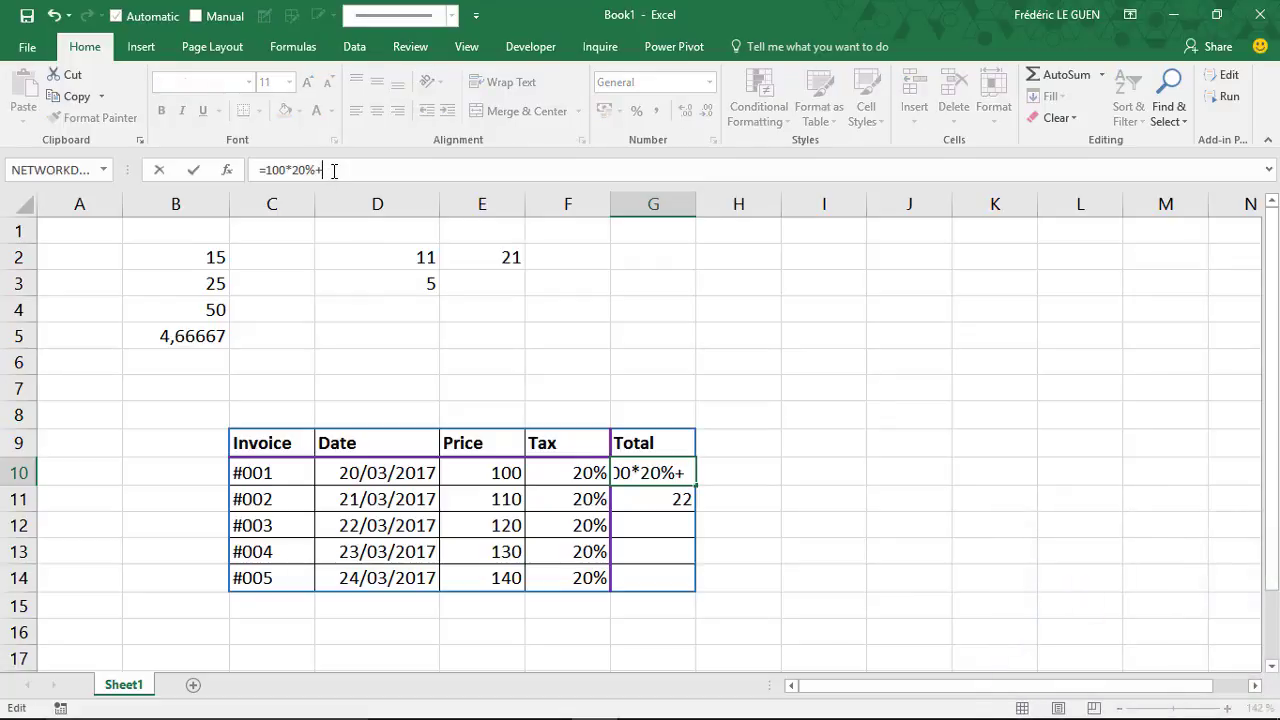
text(100)
key(Return)
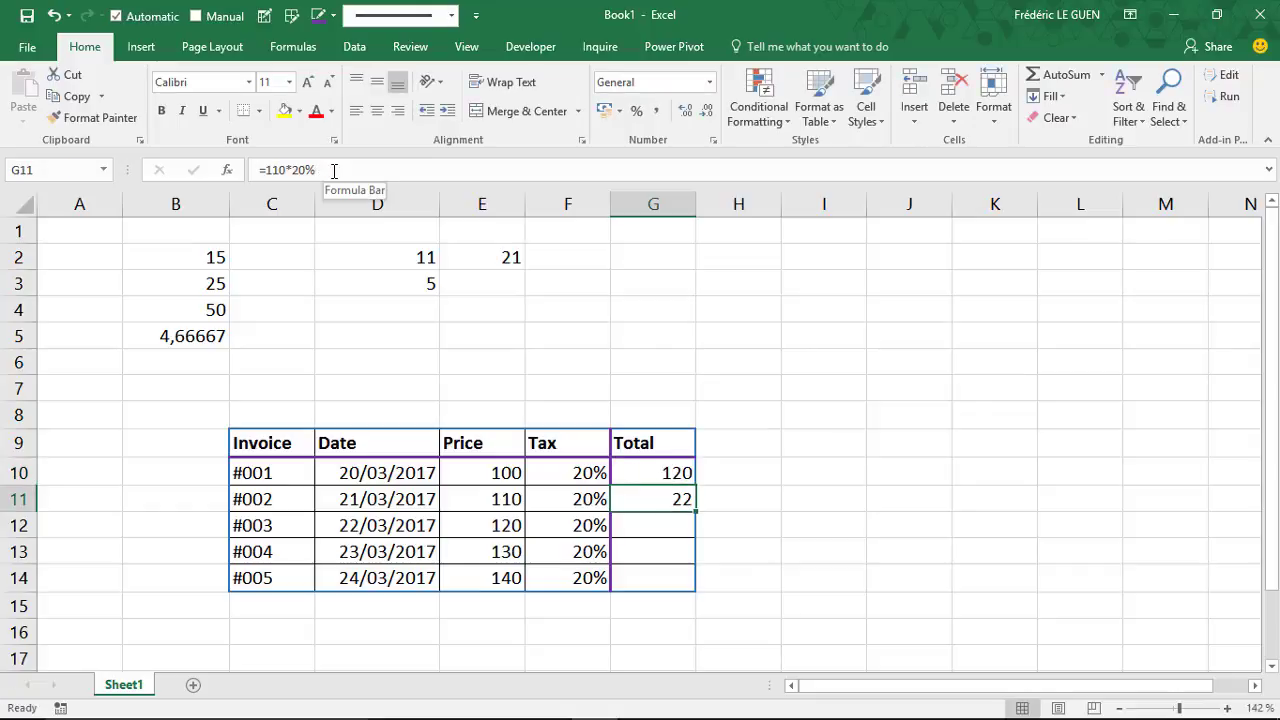
Append +110 to G11's formula for 132, then review G10's tax part unchanged.
click(334, 171)
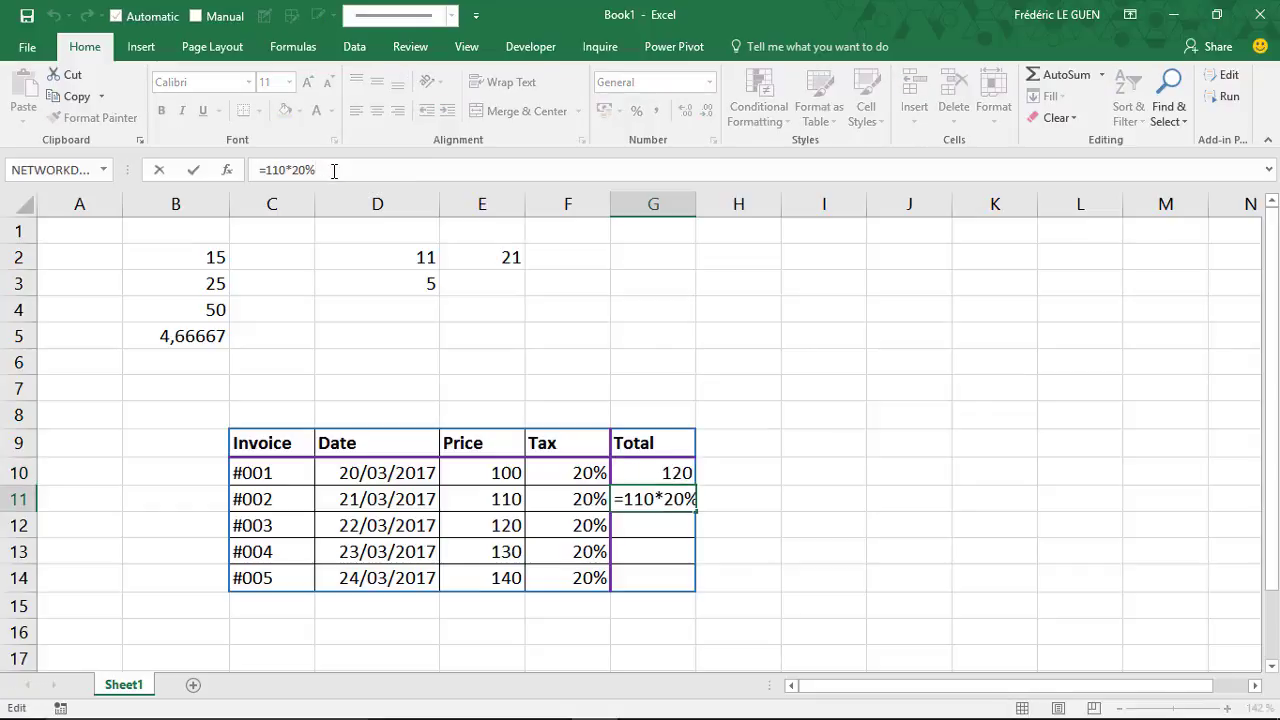
text(+110)
key(ctrl+Return)
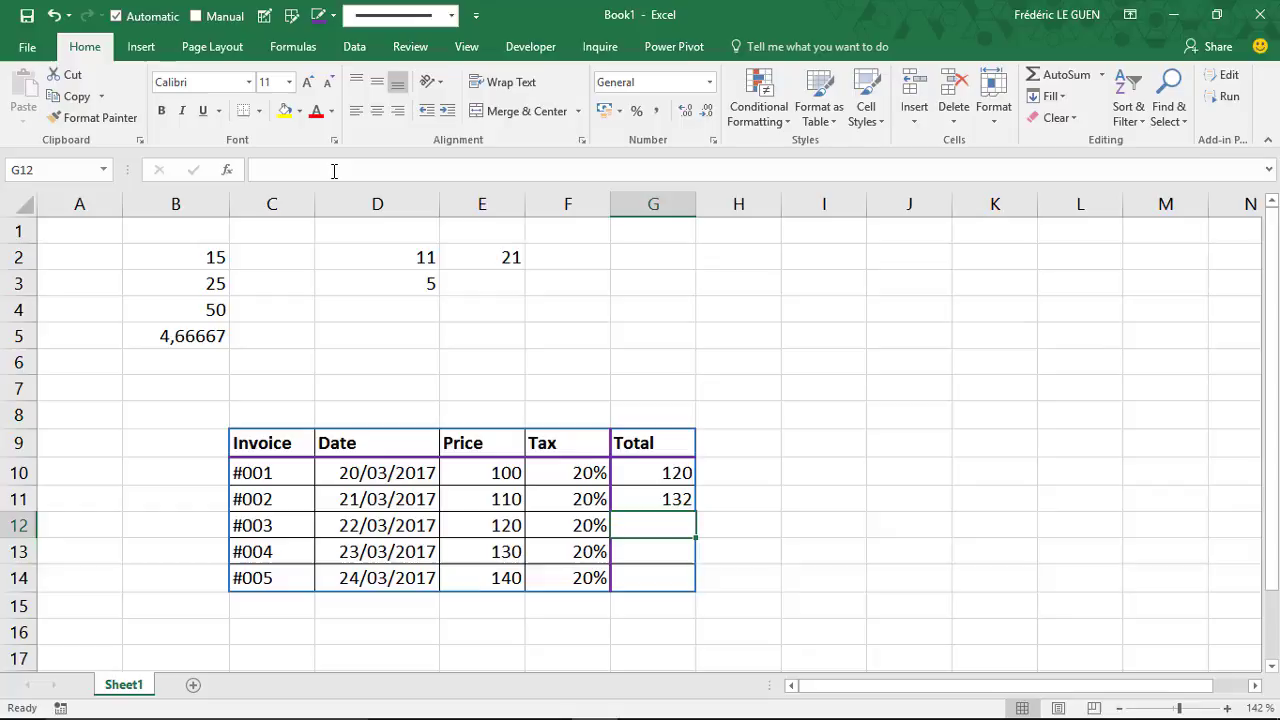
key(Up)
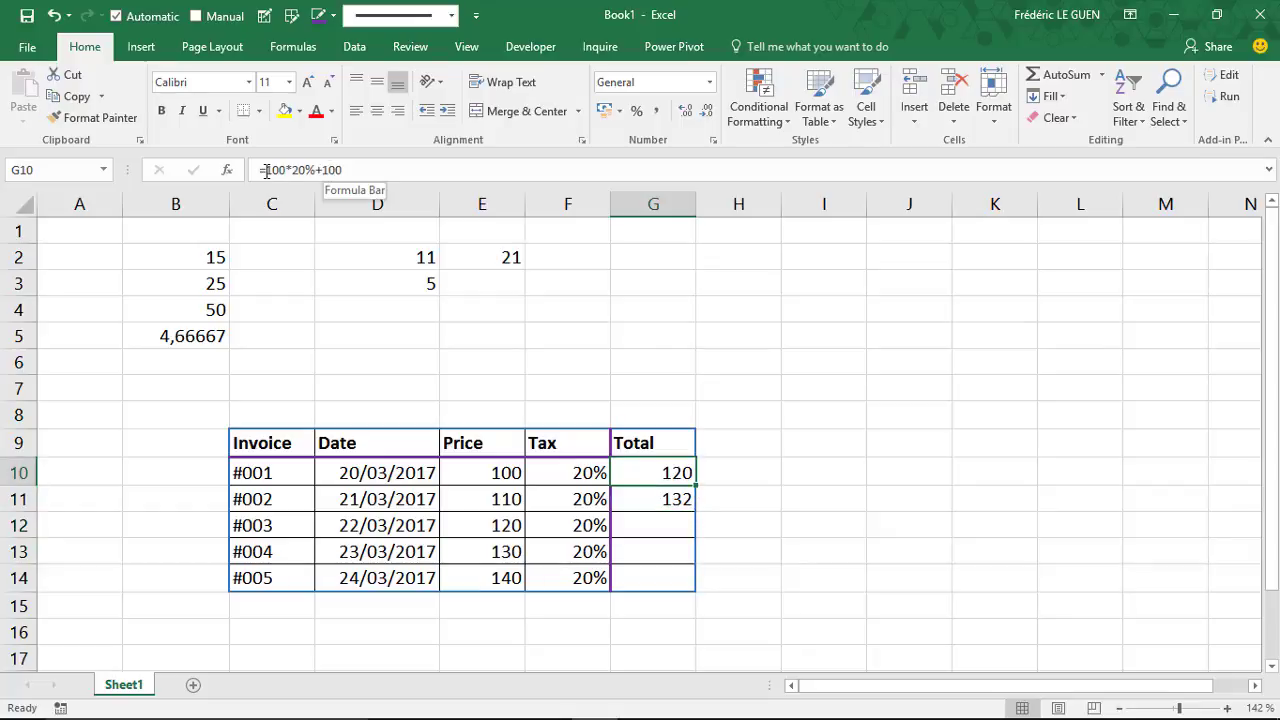
drag(268, 170, 316, 170)
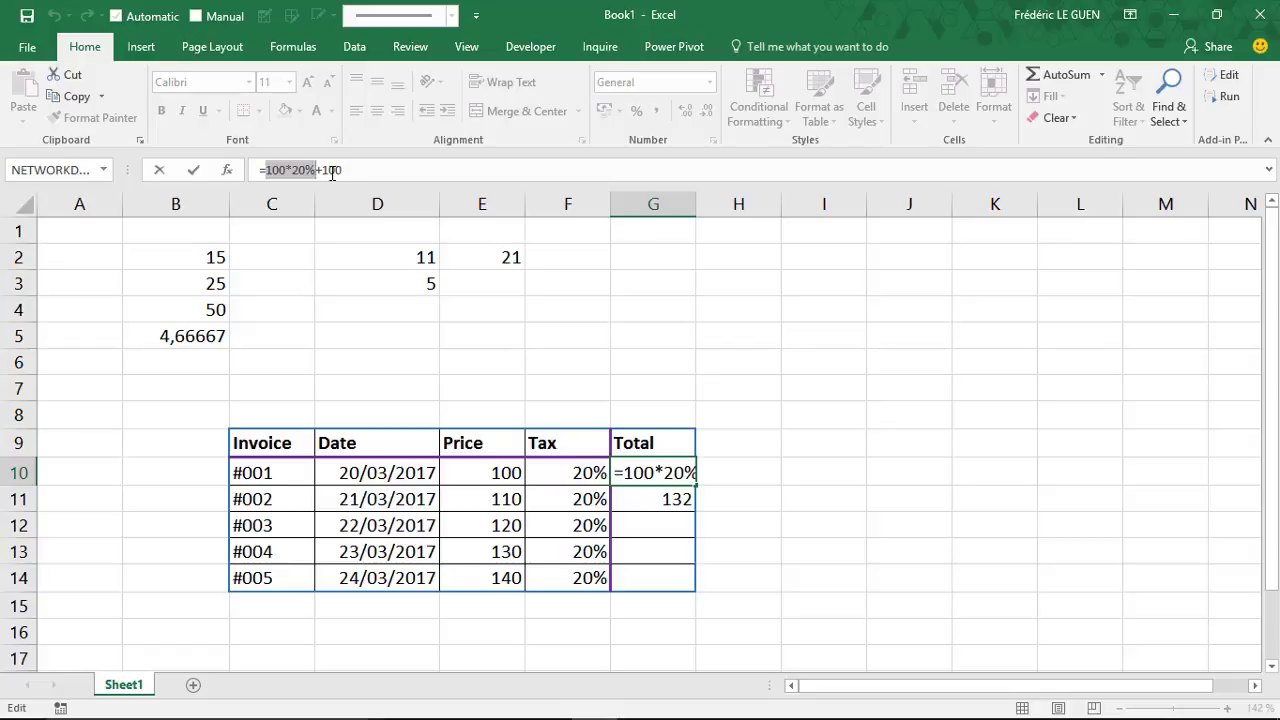
key(Escape)
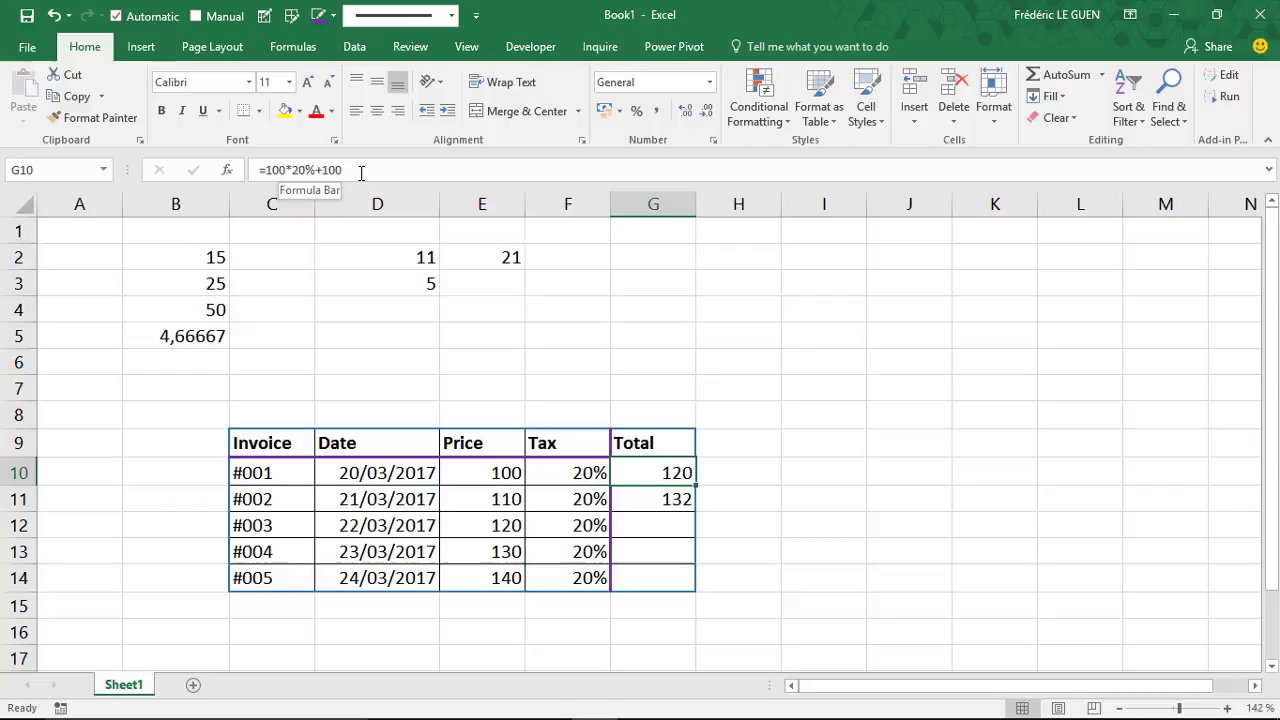
Enter =100*(20%+1) in H10, which also gives 120.
click(741, 468)
text(=)
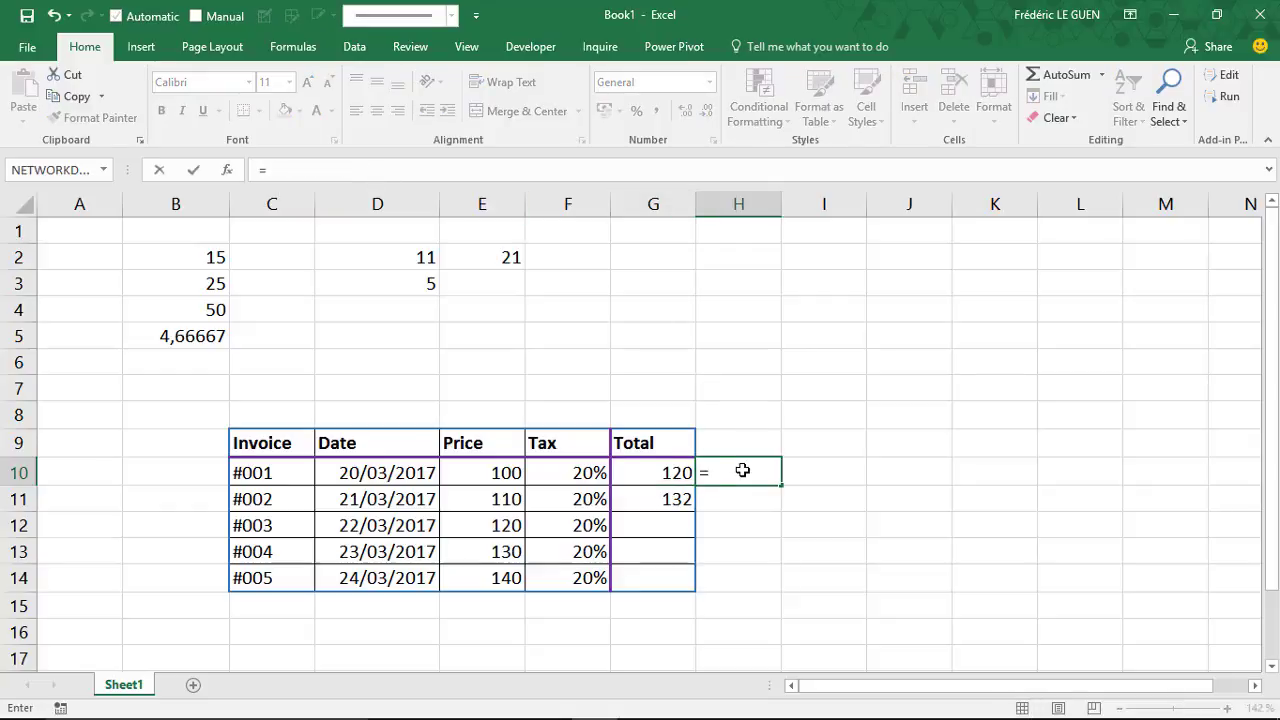
text(100*()
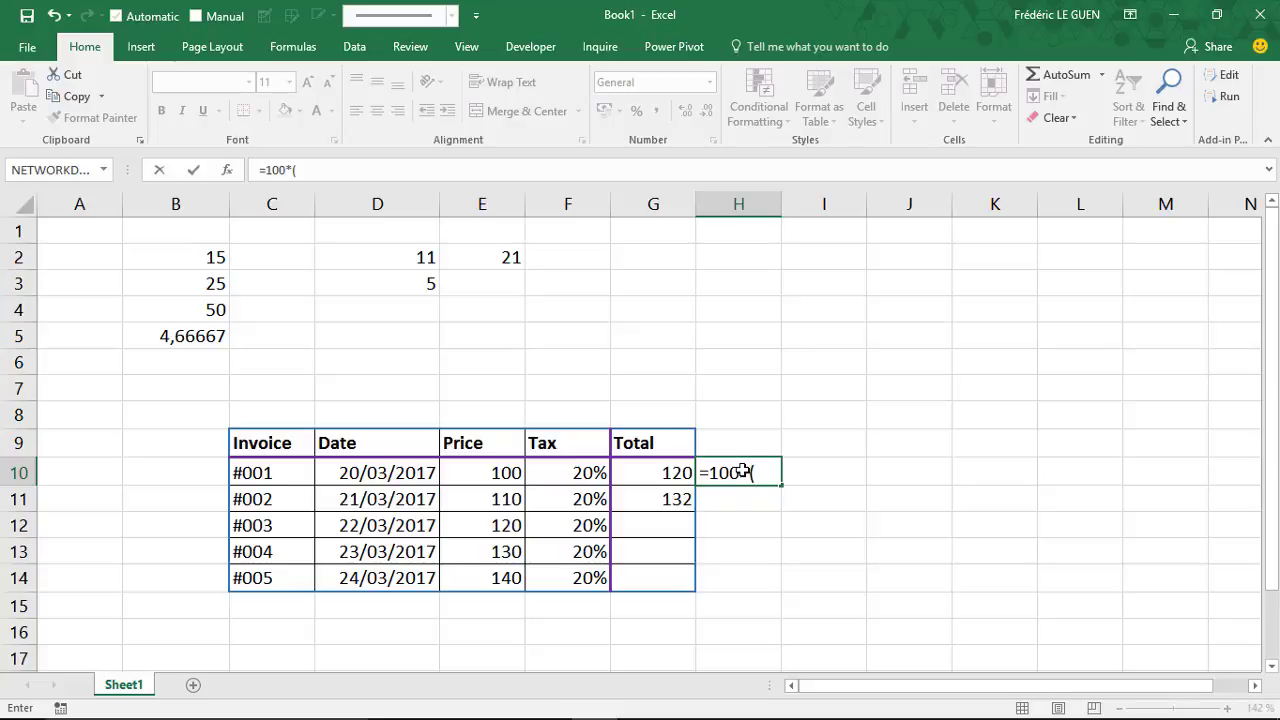
text(20%+1)
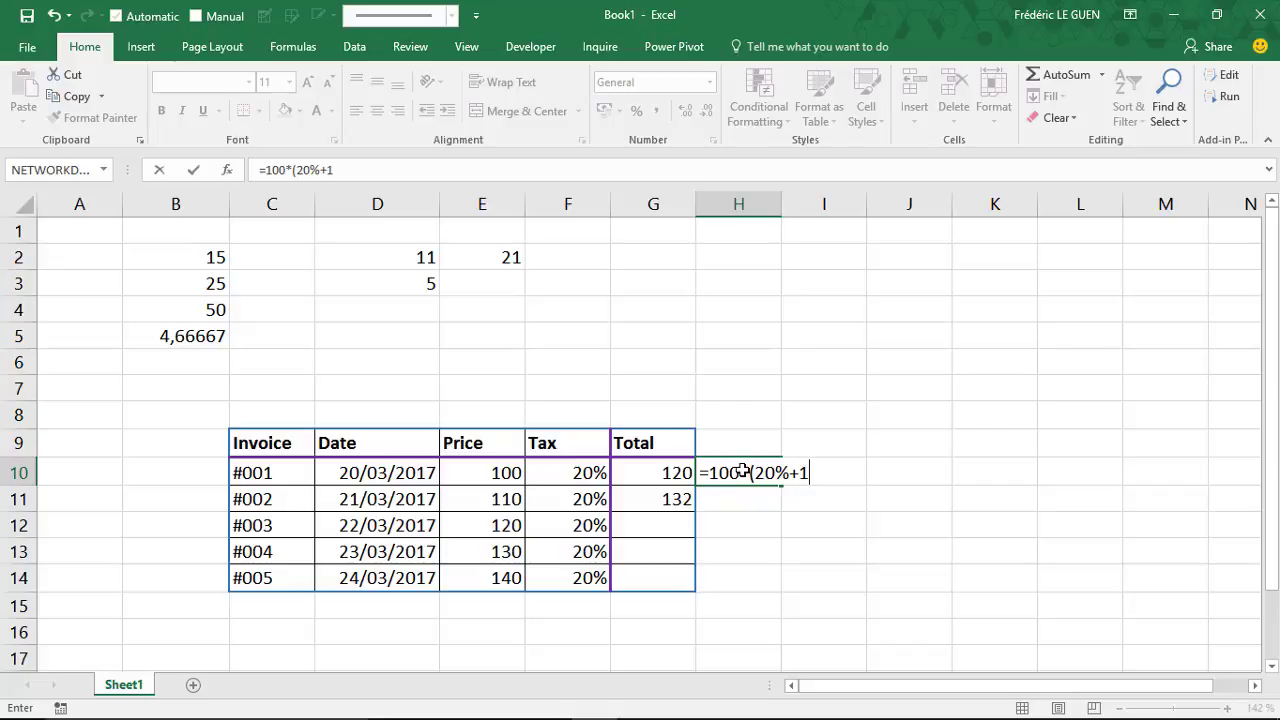
key(Return)
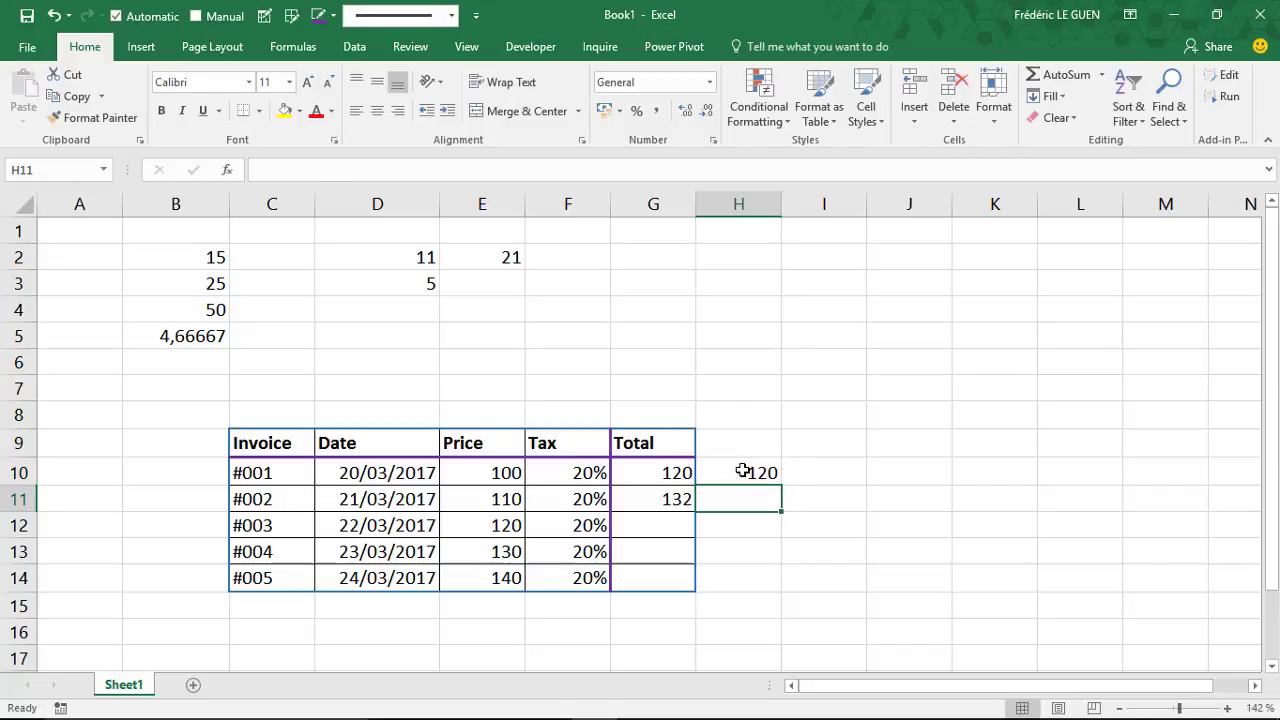
click(743, 471)
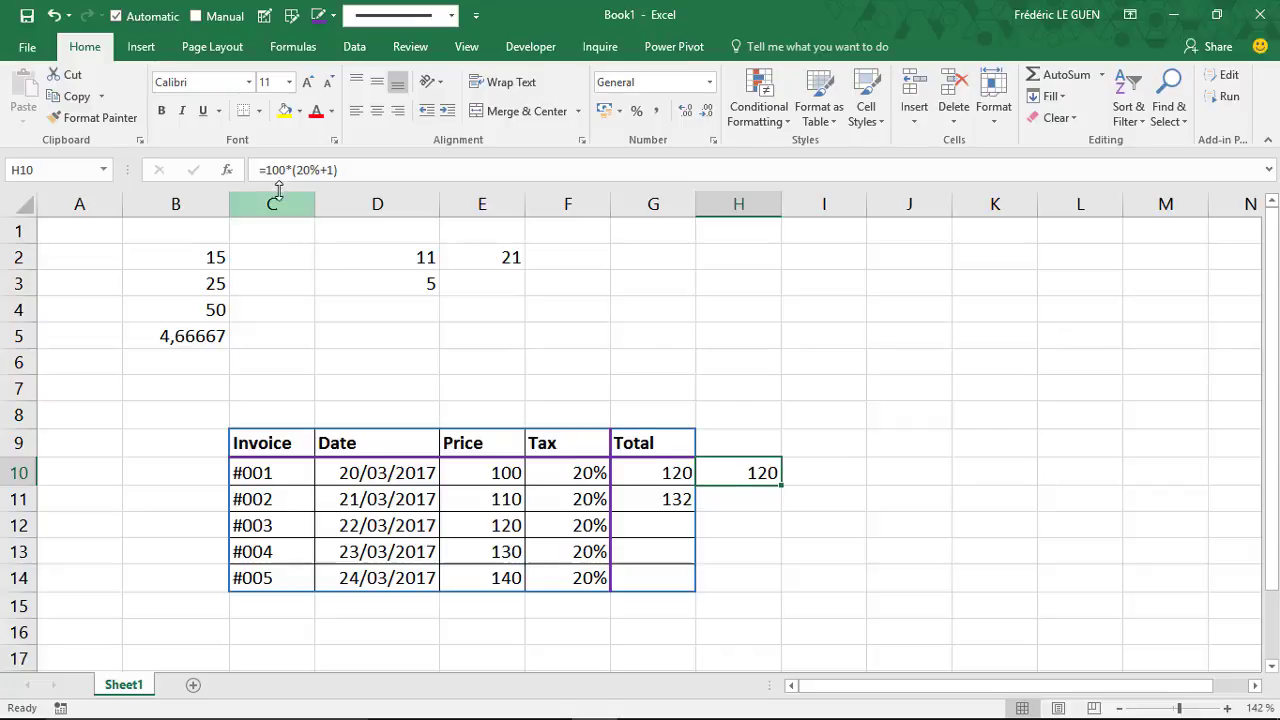
click(661, 469)
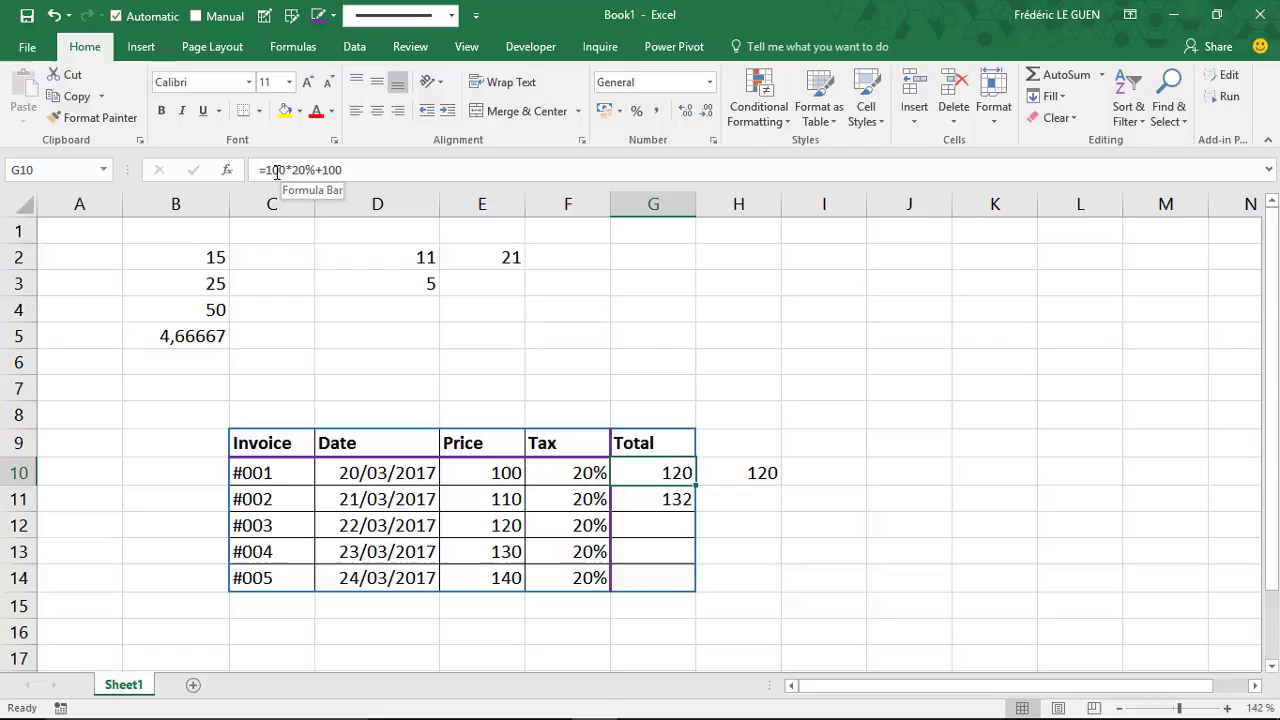
drag(266, 170, 382, 184)
key(Escape)
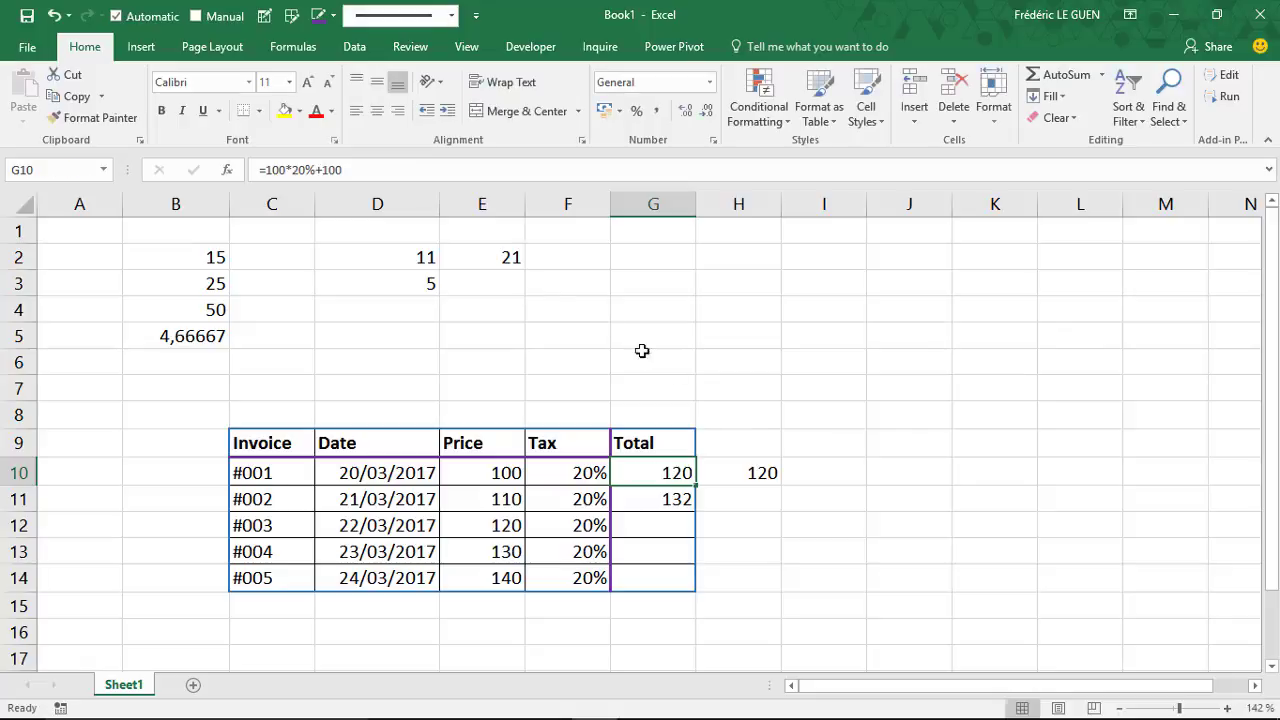
click(736, 467)
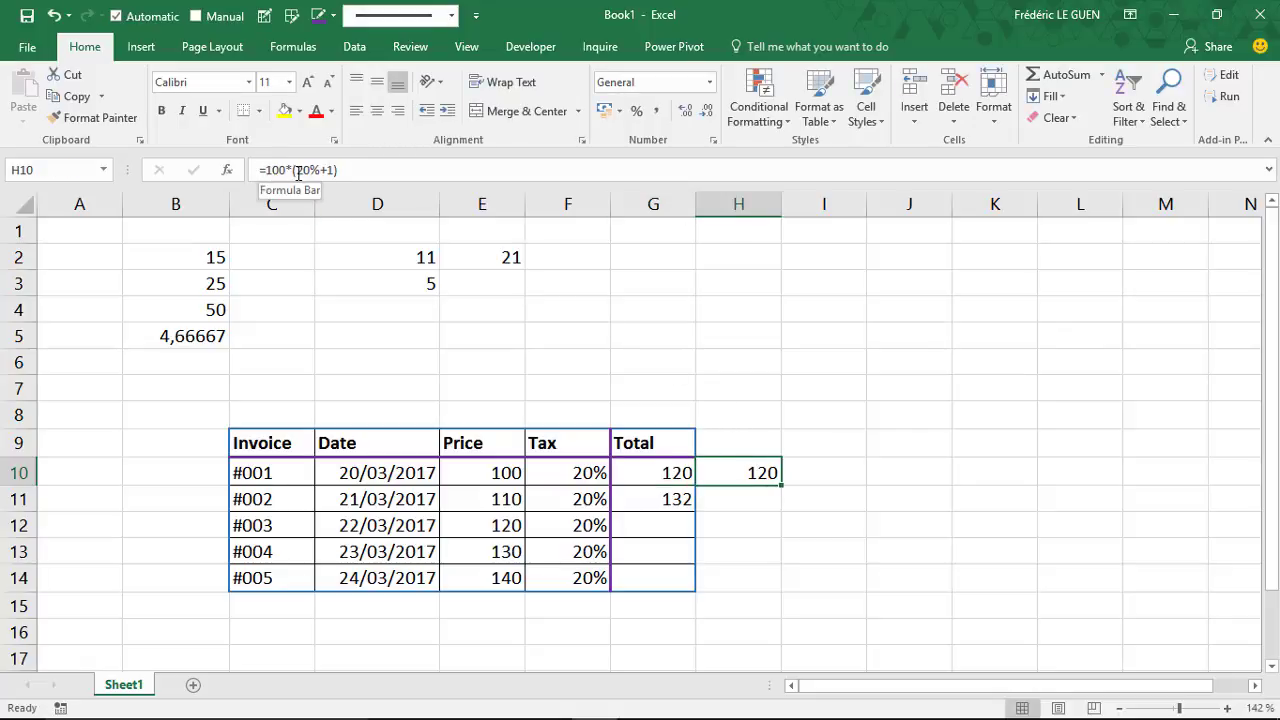
click(650, 472)
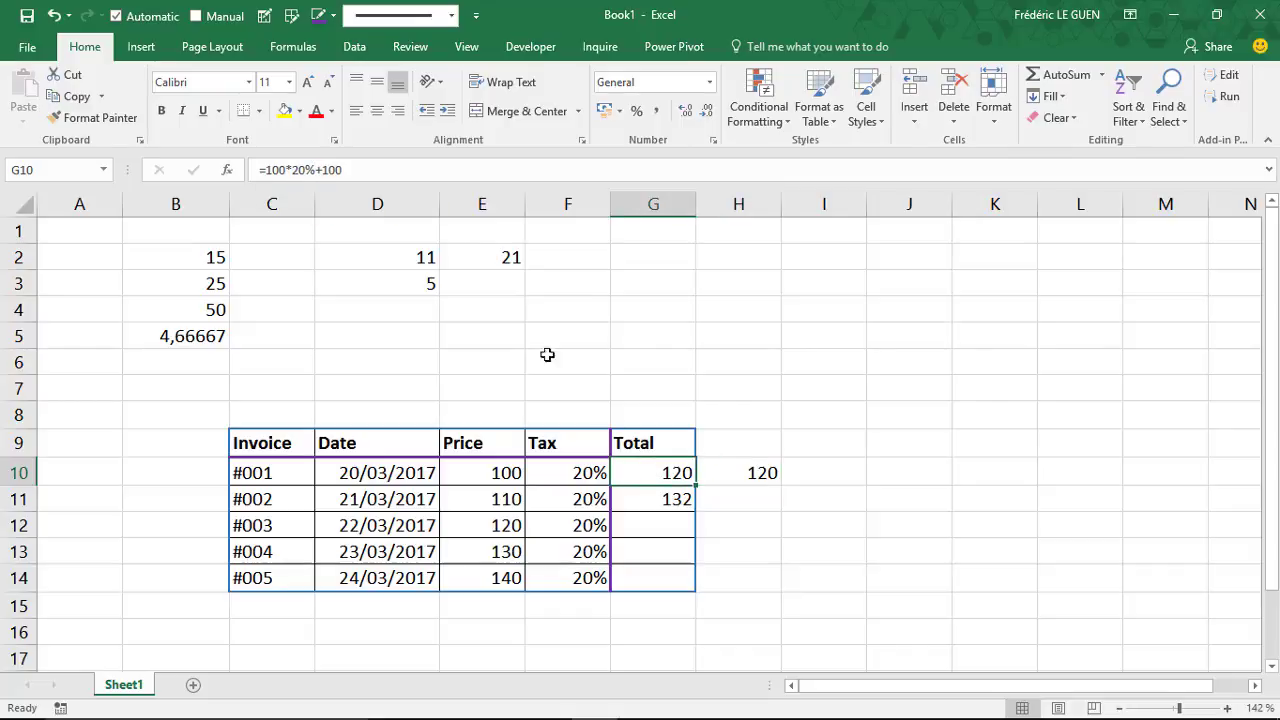
click(300, 170)
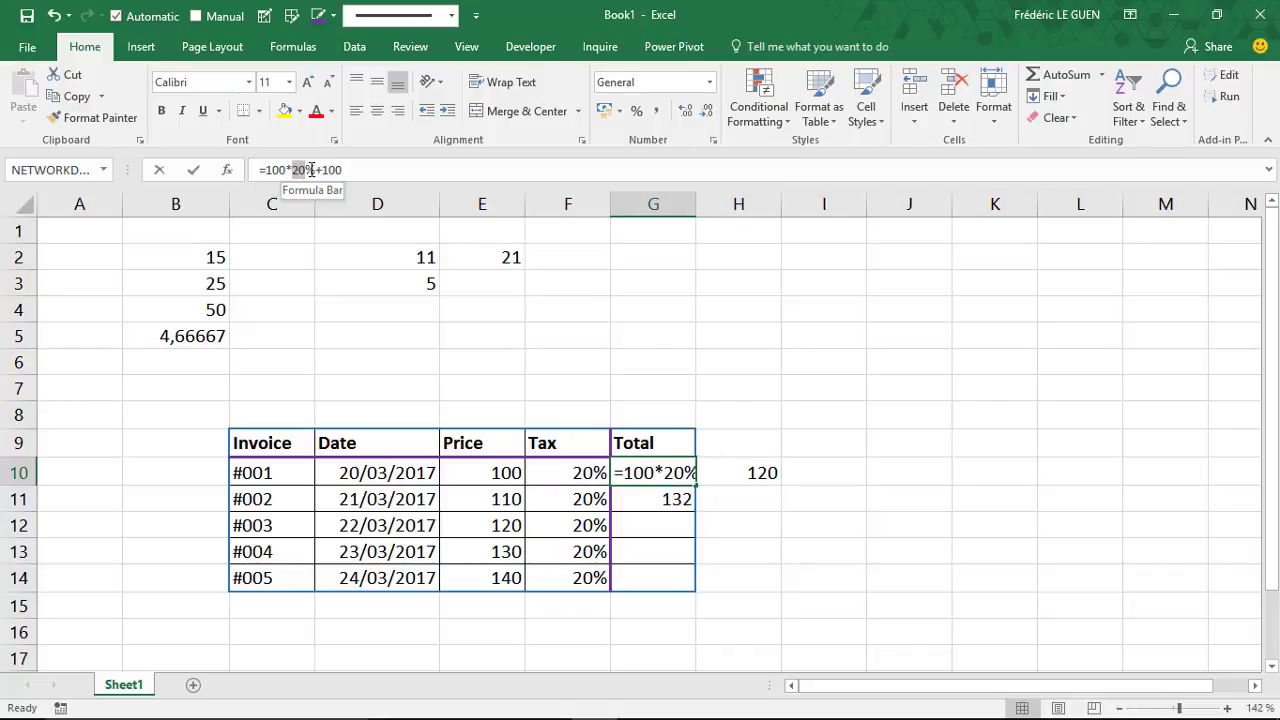
click(318, 170)
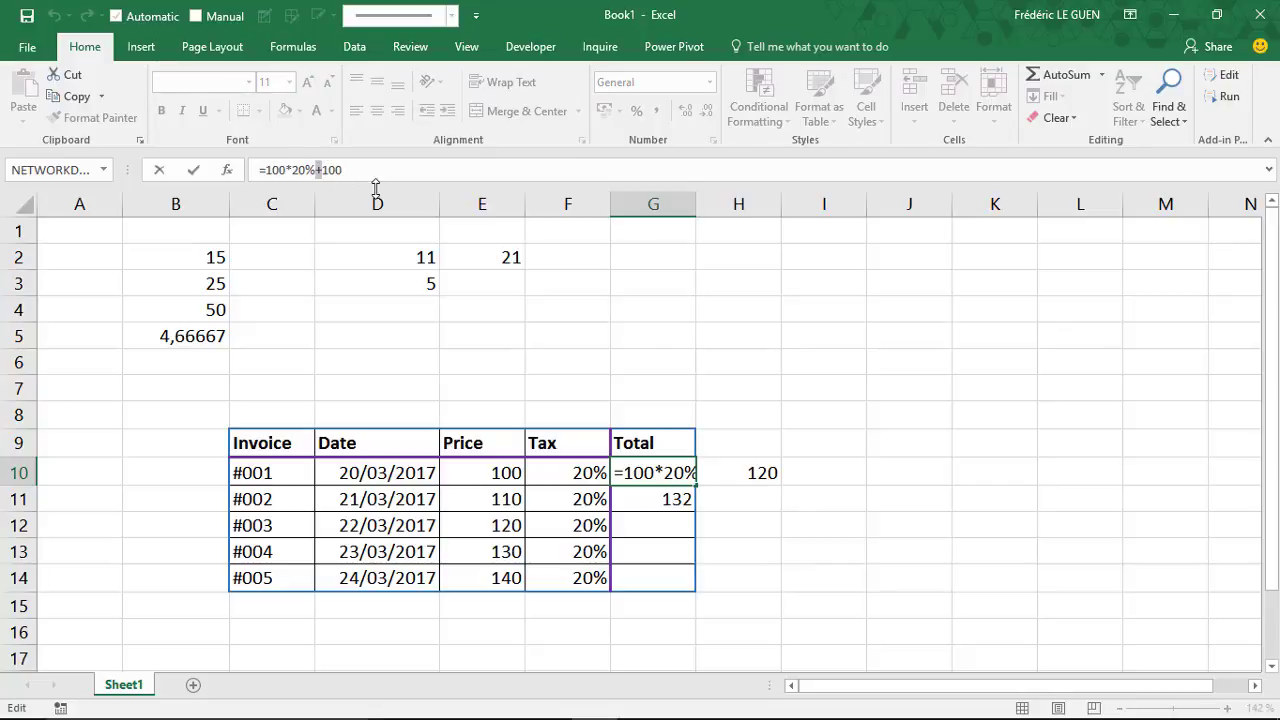
click(740, 472)
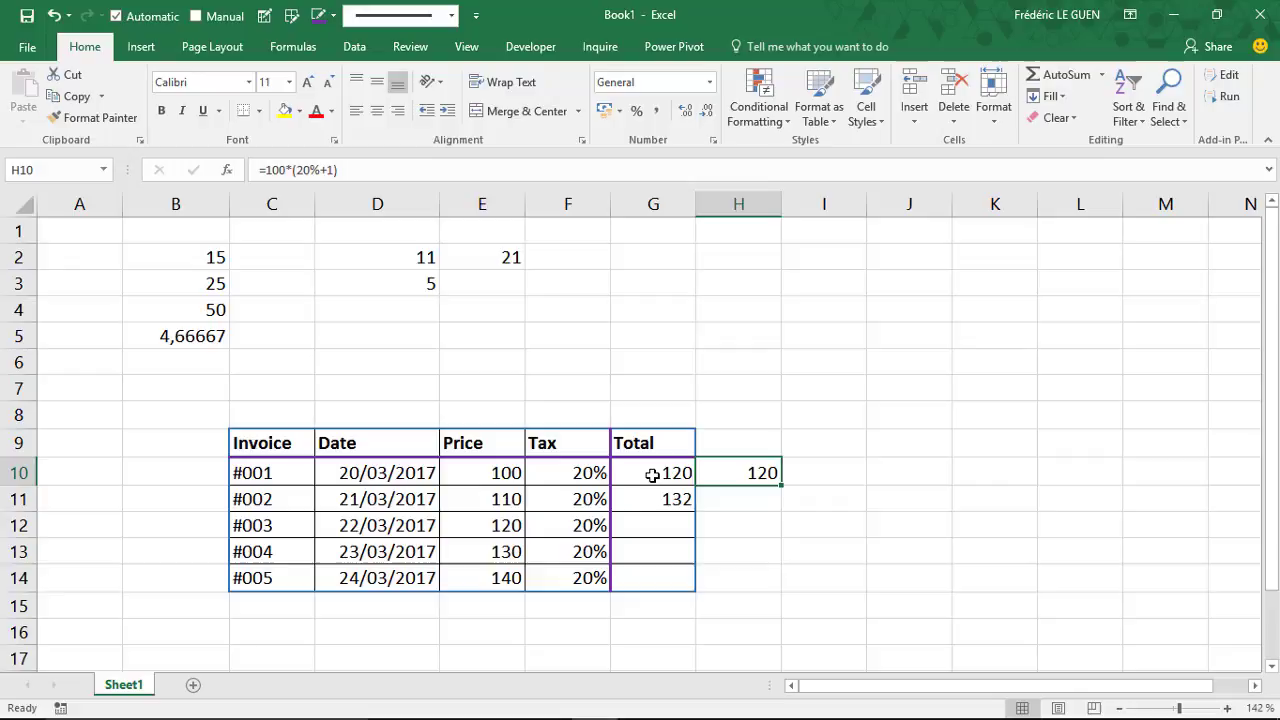
click(651, 475)
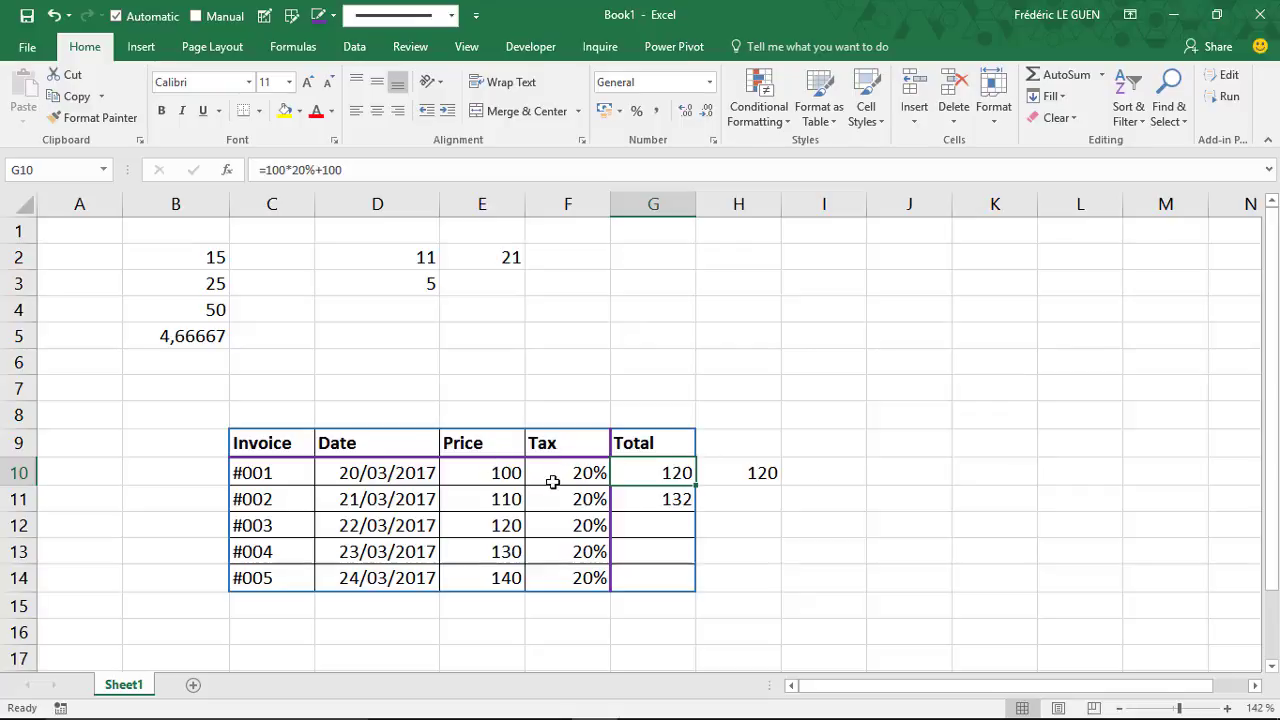
Build =E10*F10 in I10 by referencing the price and tax-rate cells.
click(805, 472)
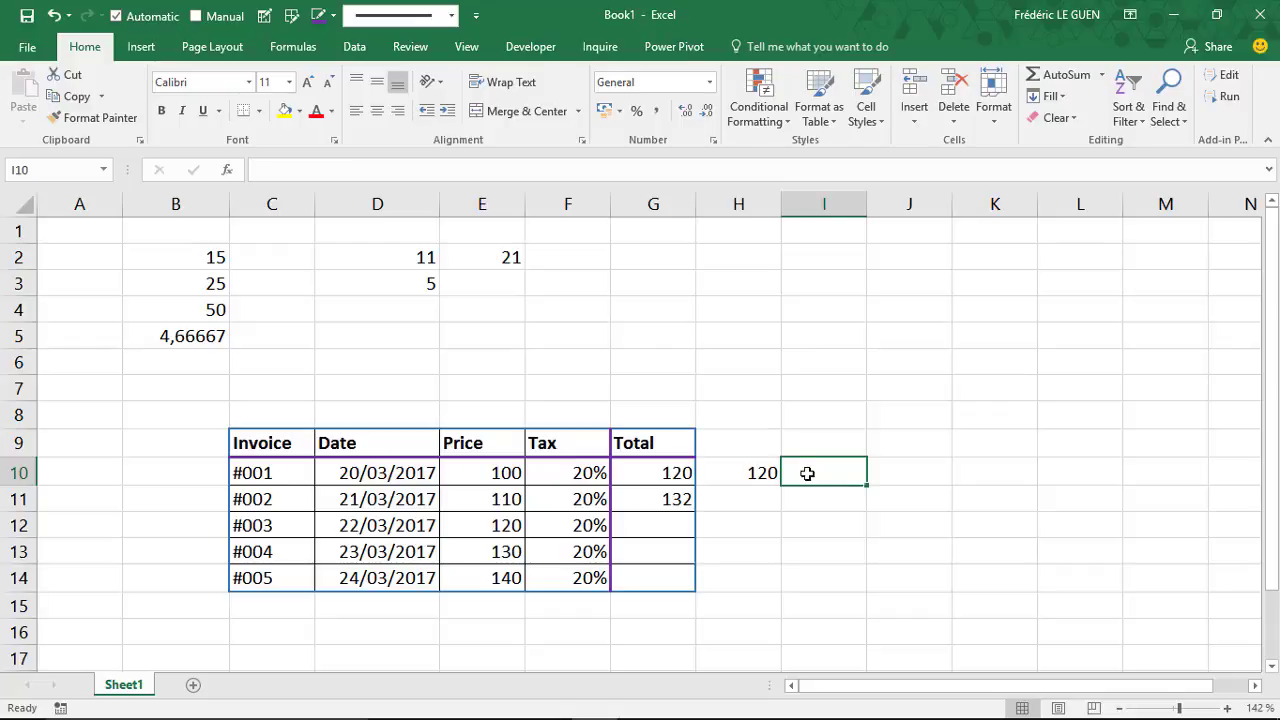
text(=)
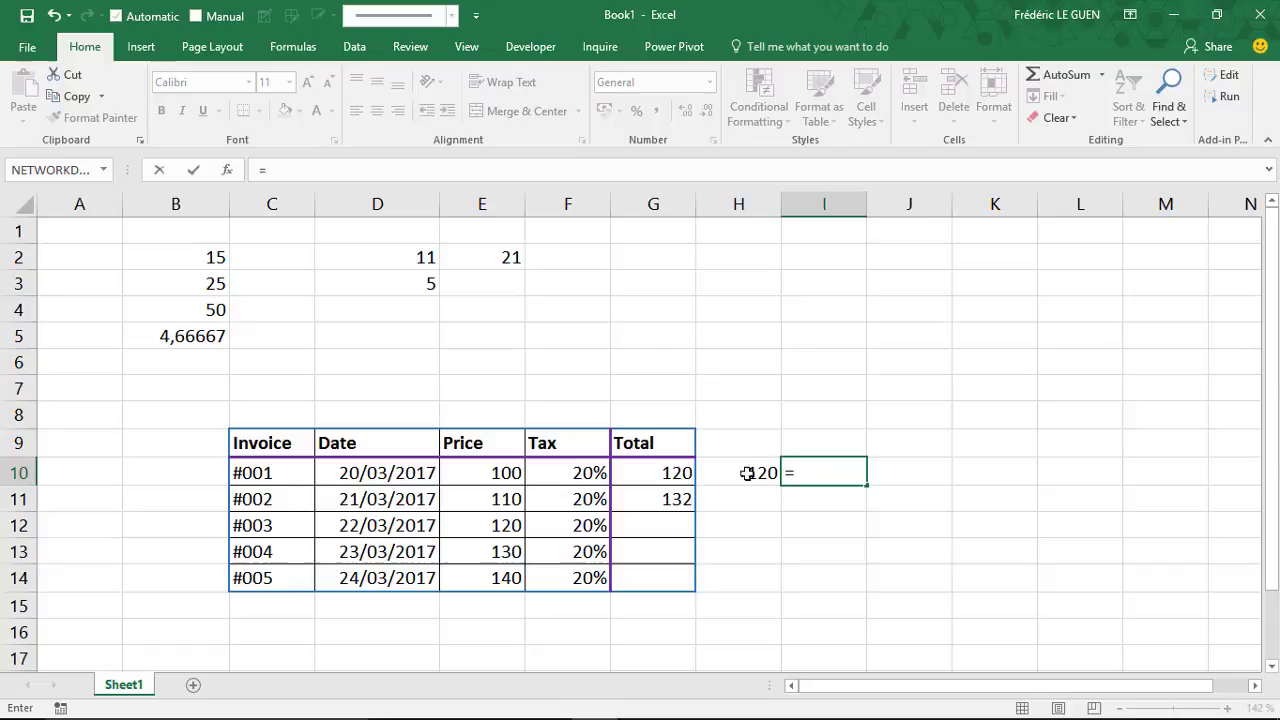
click(484, 474)
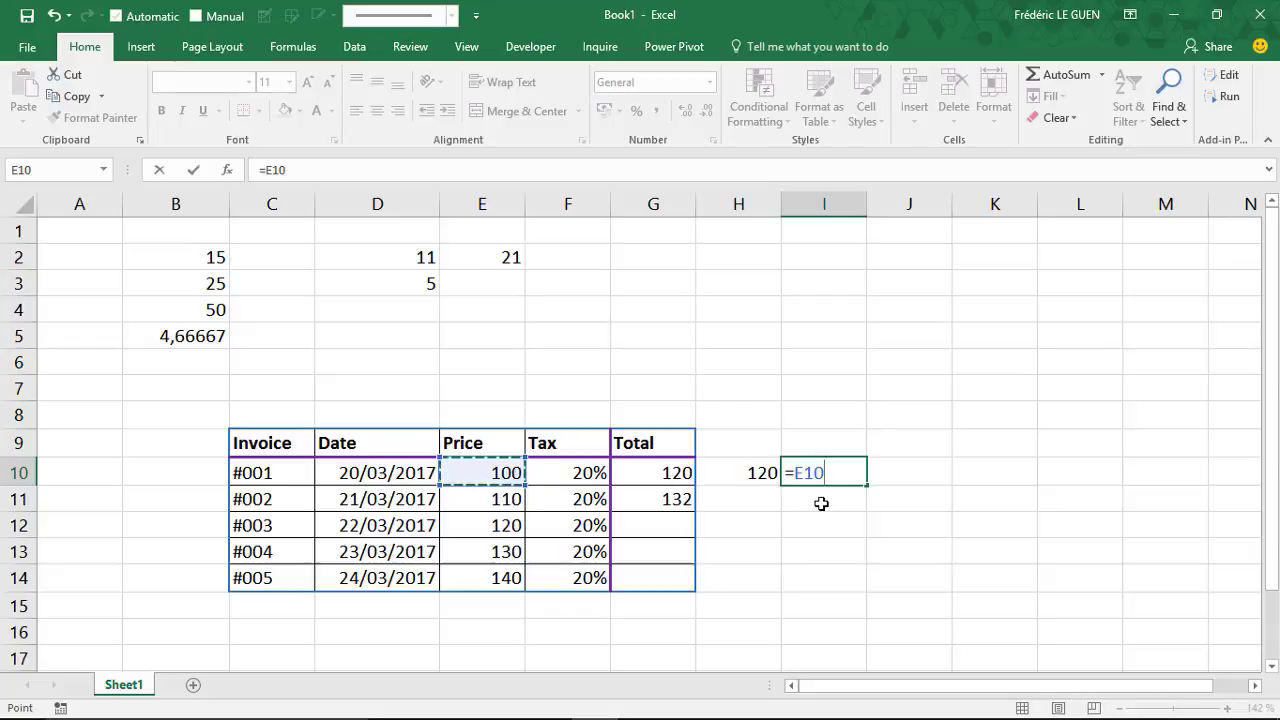
text(*)
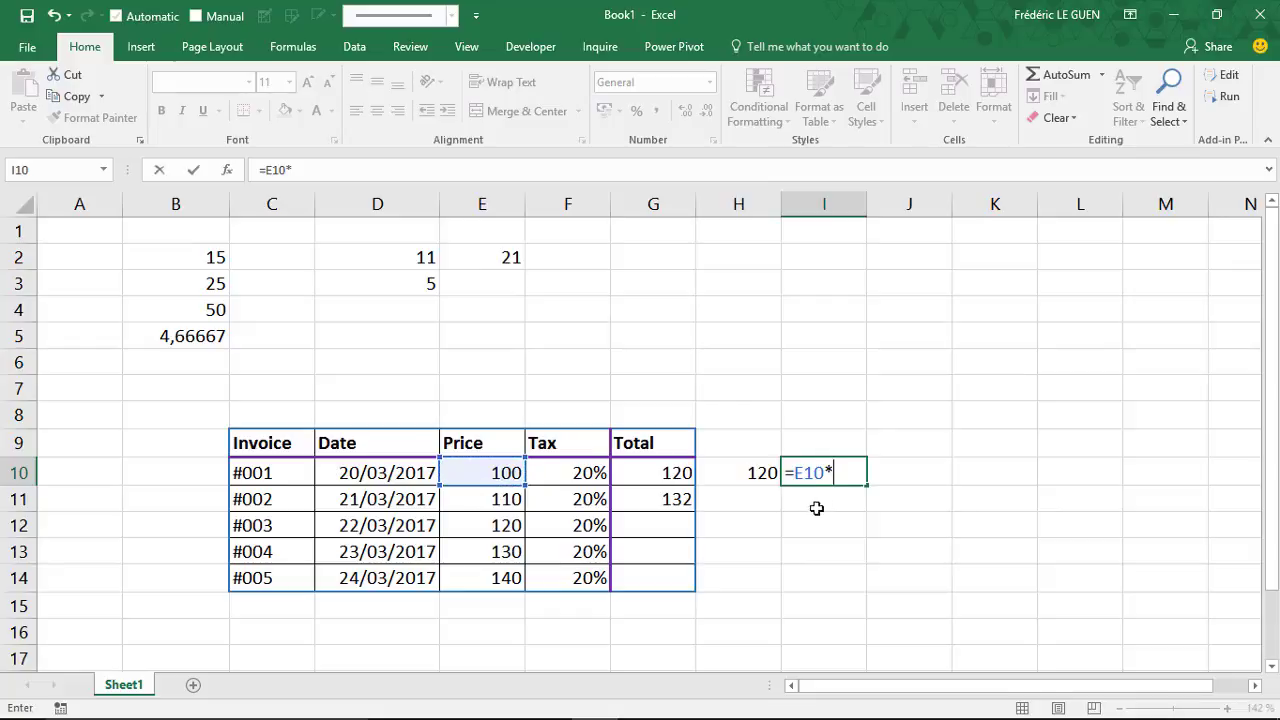
click(577, 475)
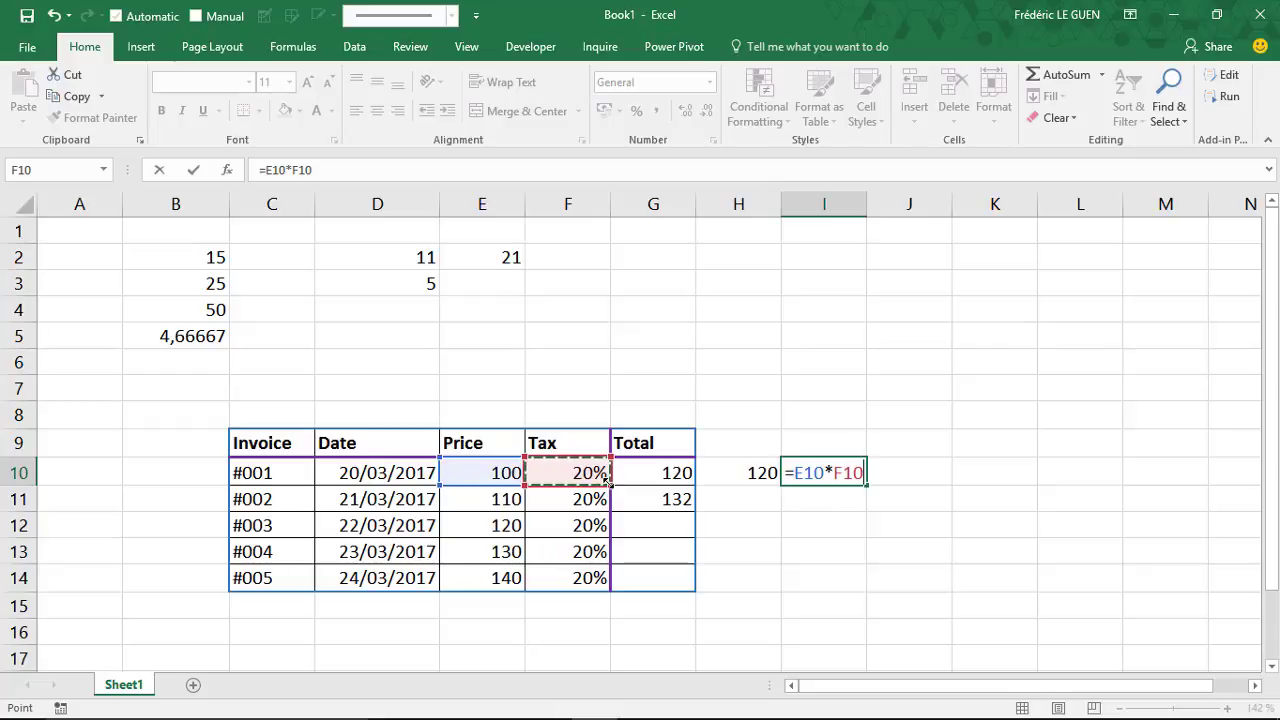
key(Return)
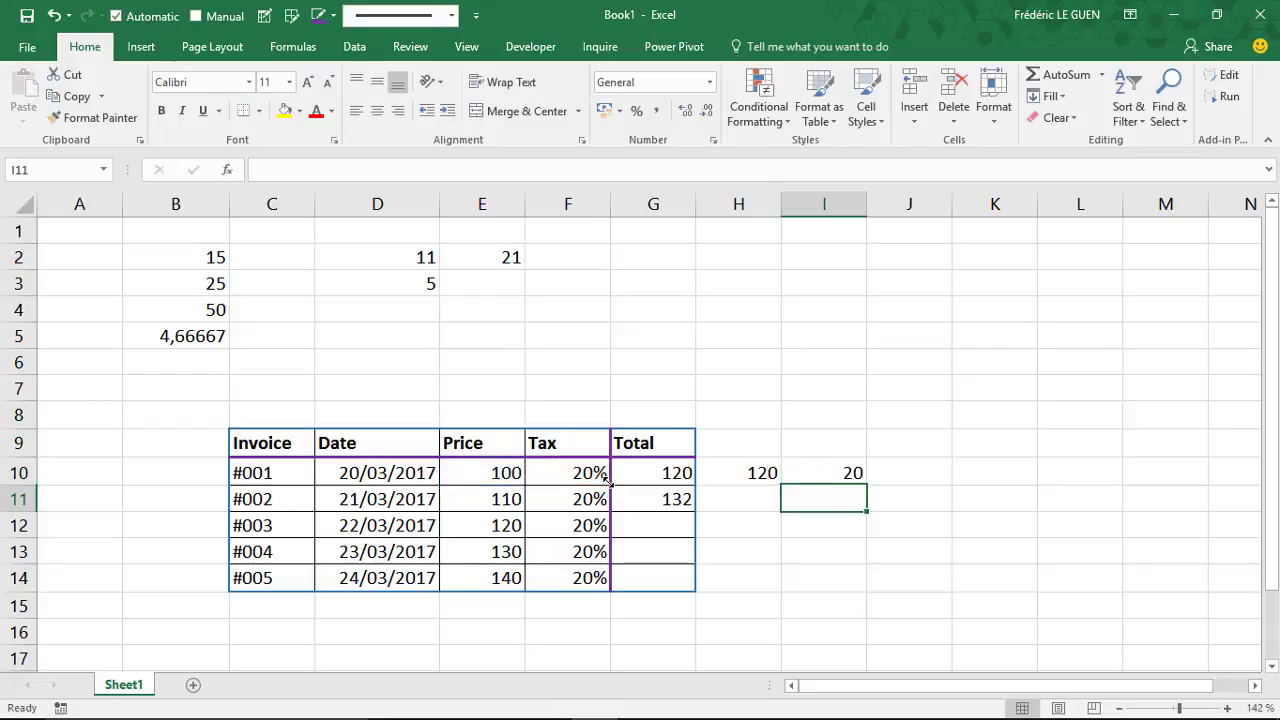
click(826, 476)
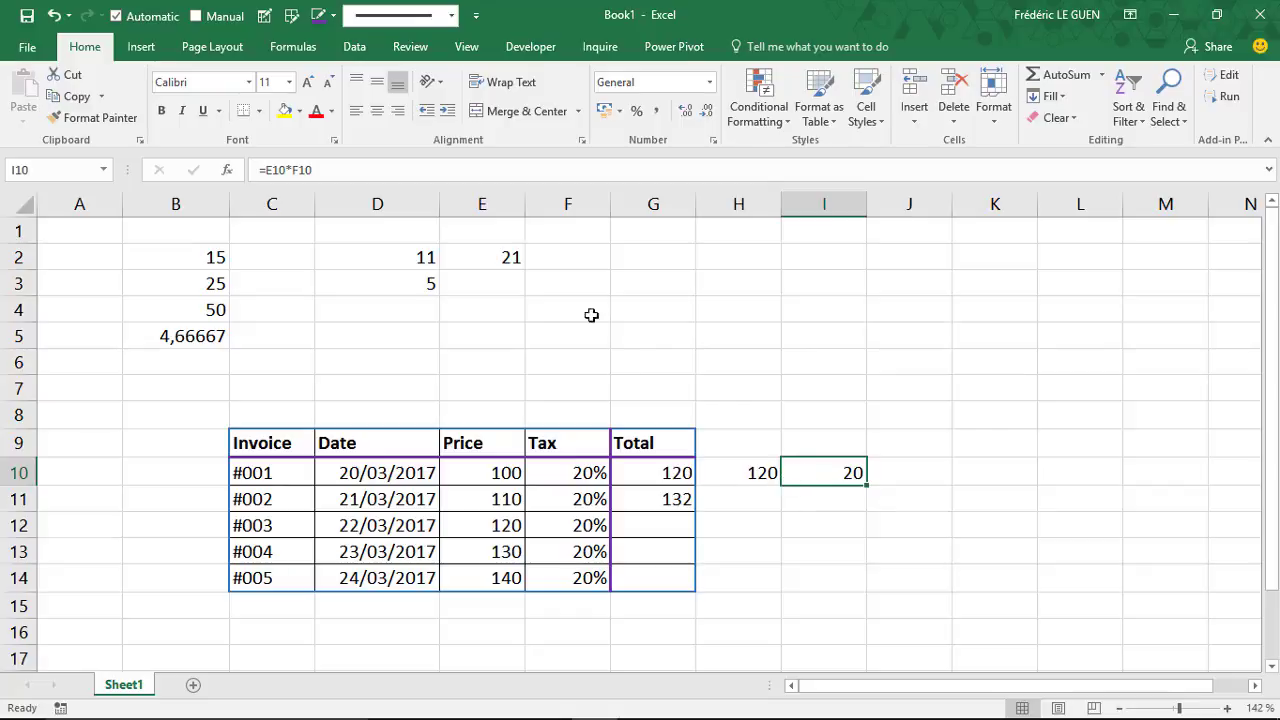
Extend I10's formula to =E10*F10+E10, showing 120, and compare it with G10.
click(447, 171)
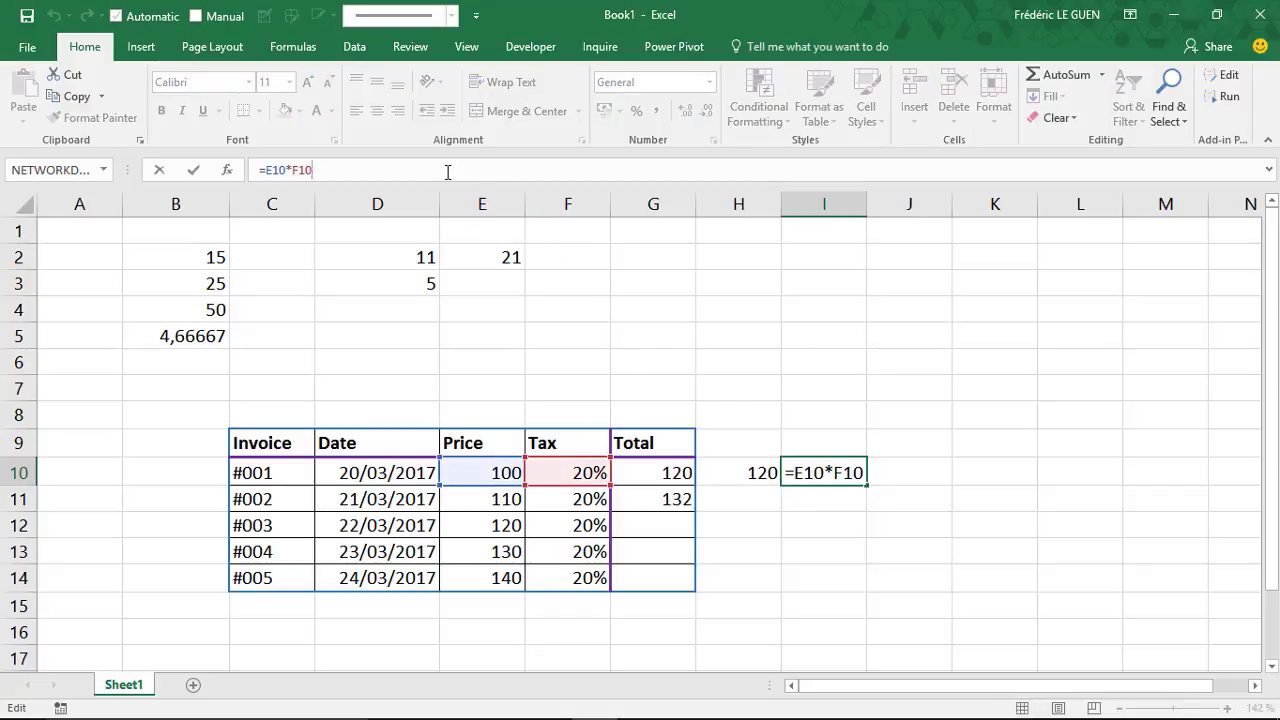
text(+)
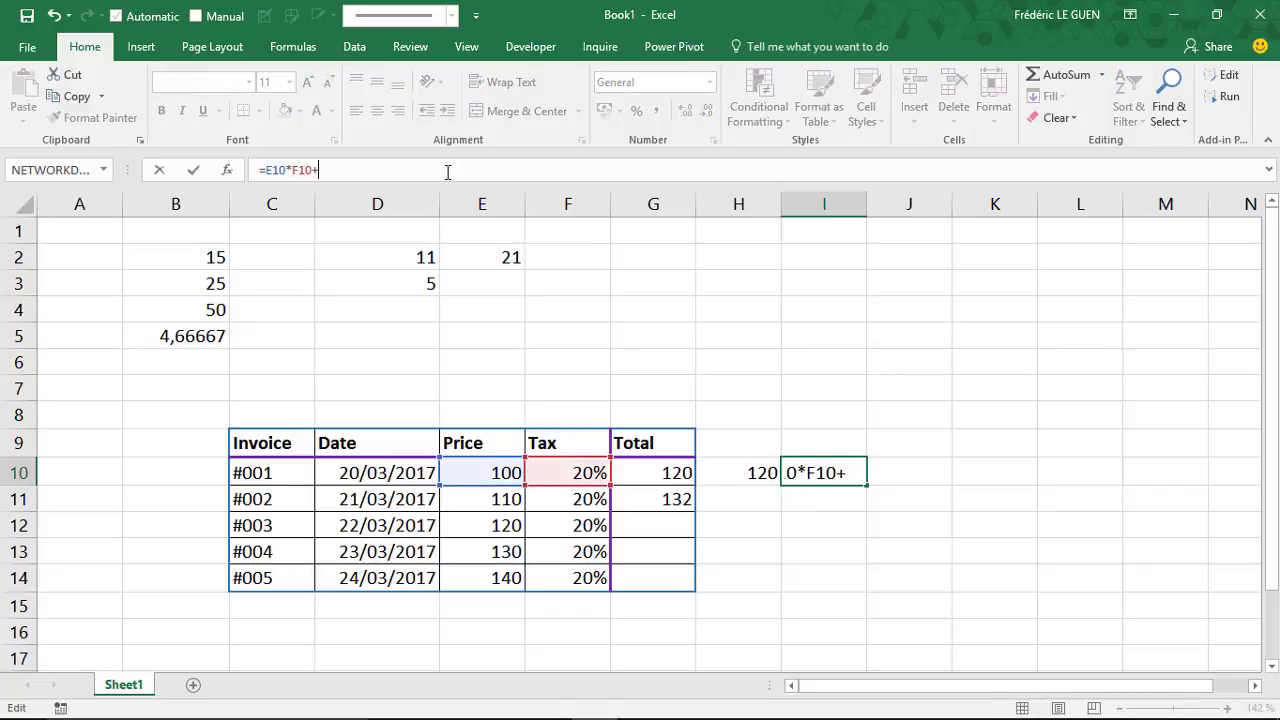
click(480, 473)
key(Return)
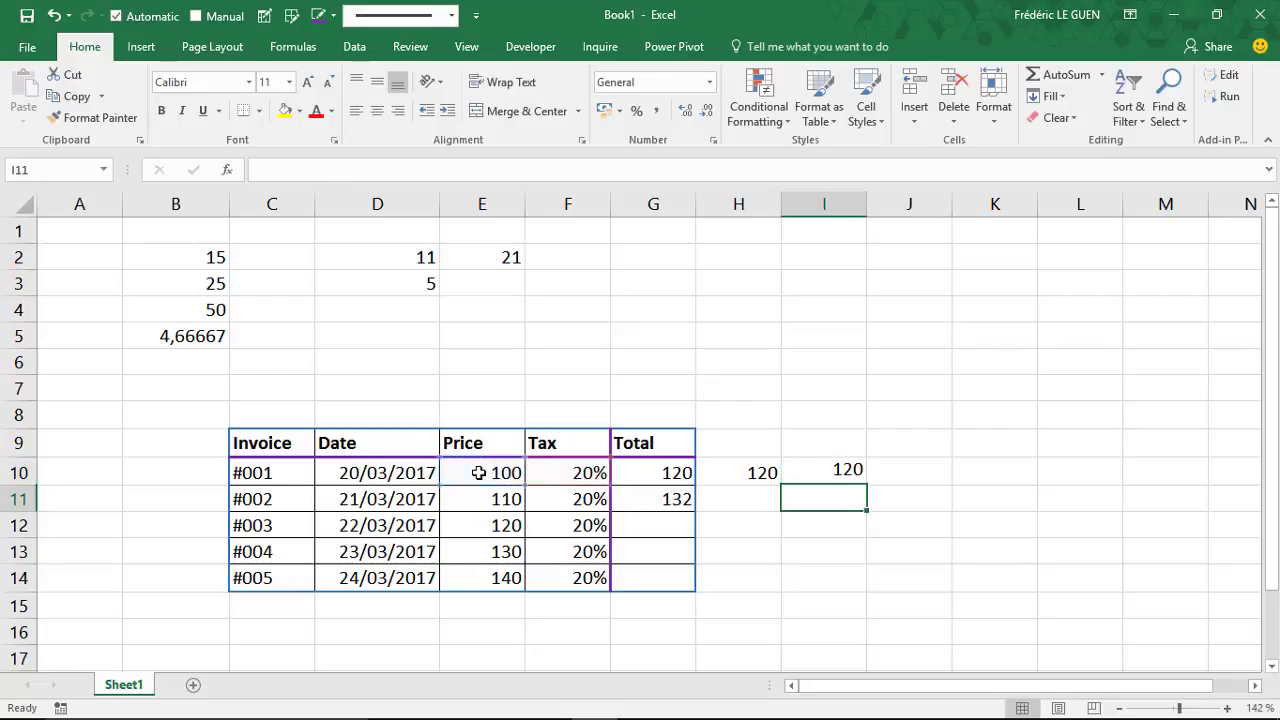
click(800, 474)
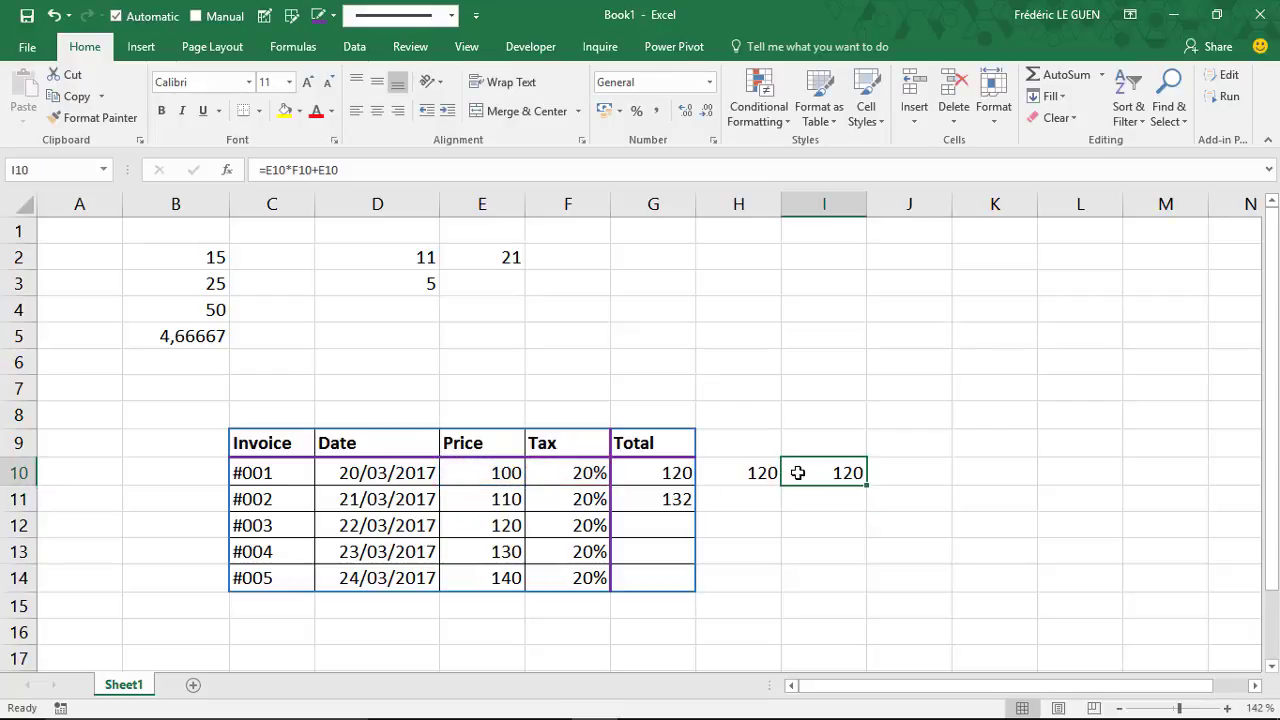
key(Left)
key(Left)
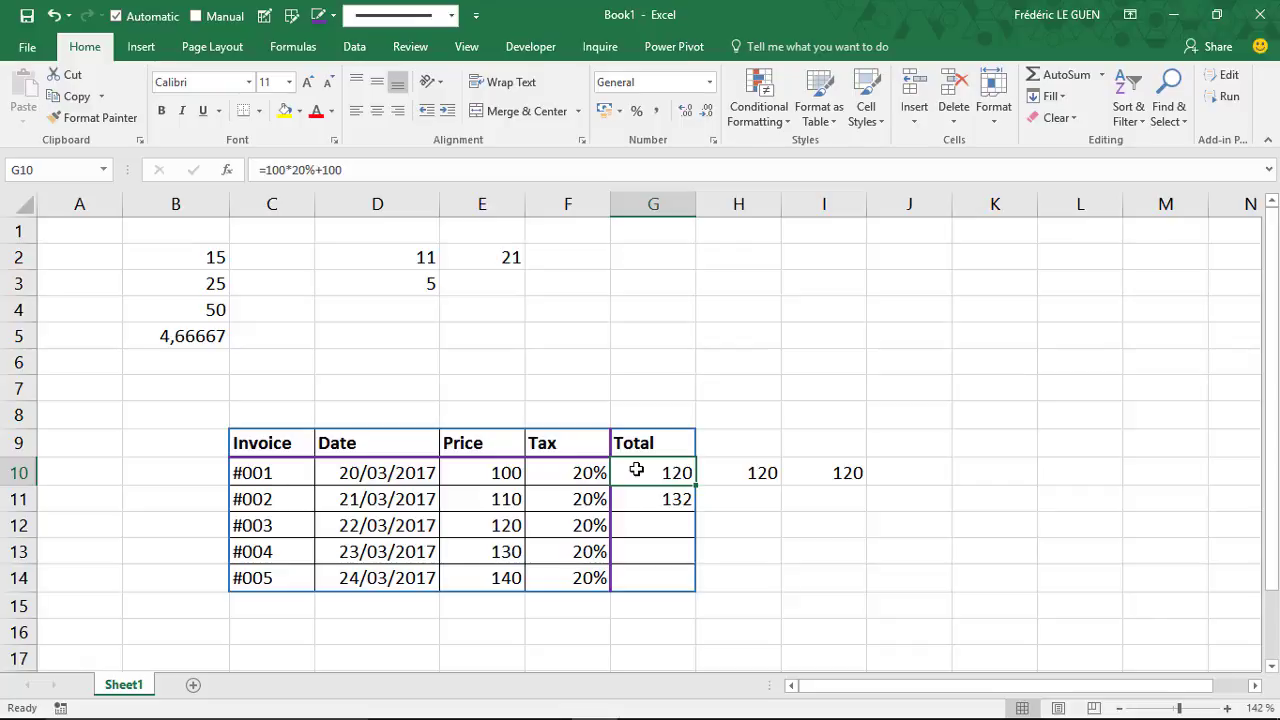
Review the existing total formulas in I10 and H10.
click(814, 472)
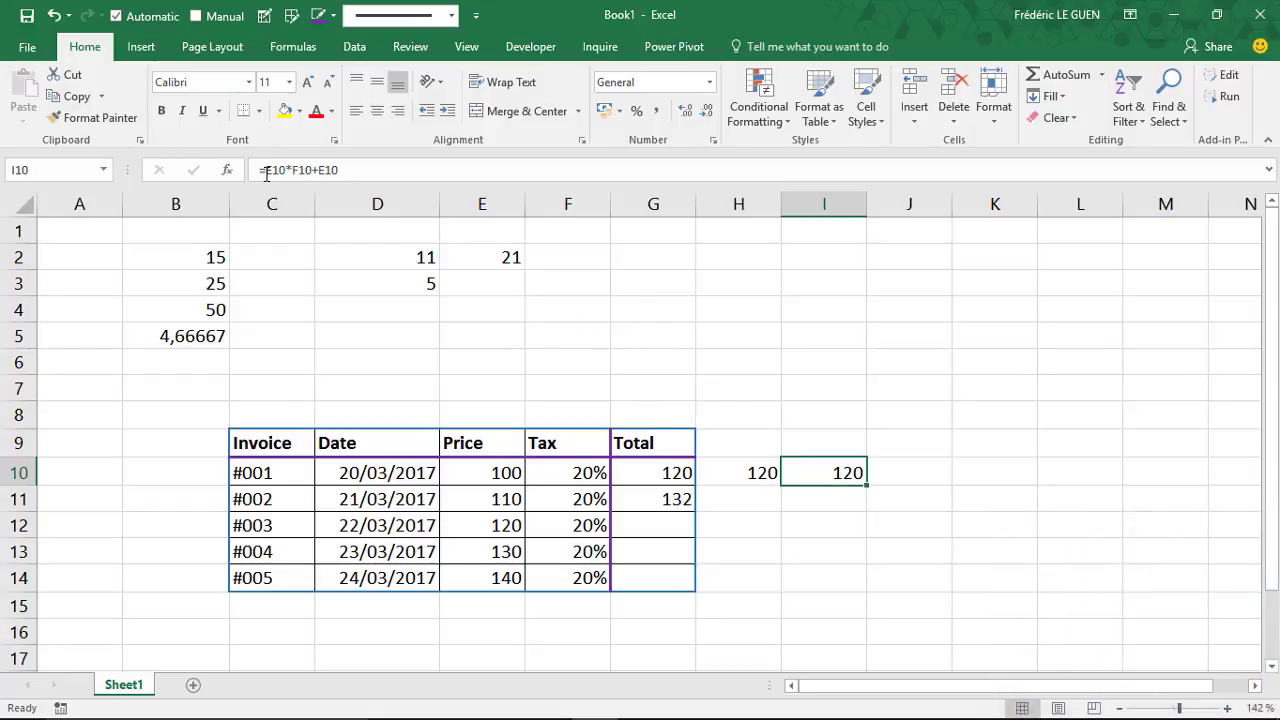
click(712, 473)
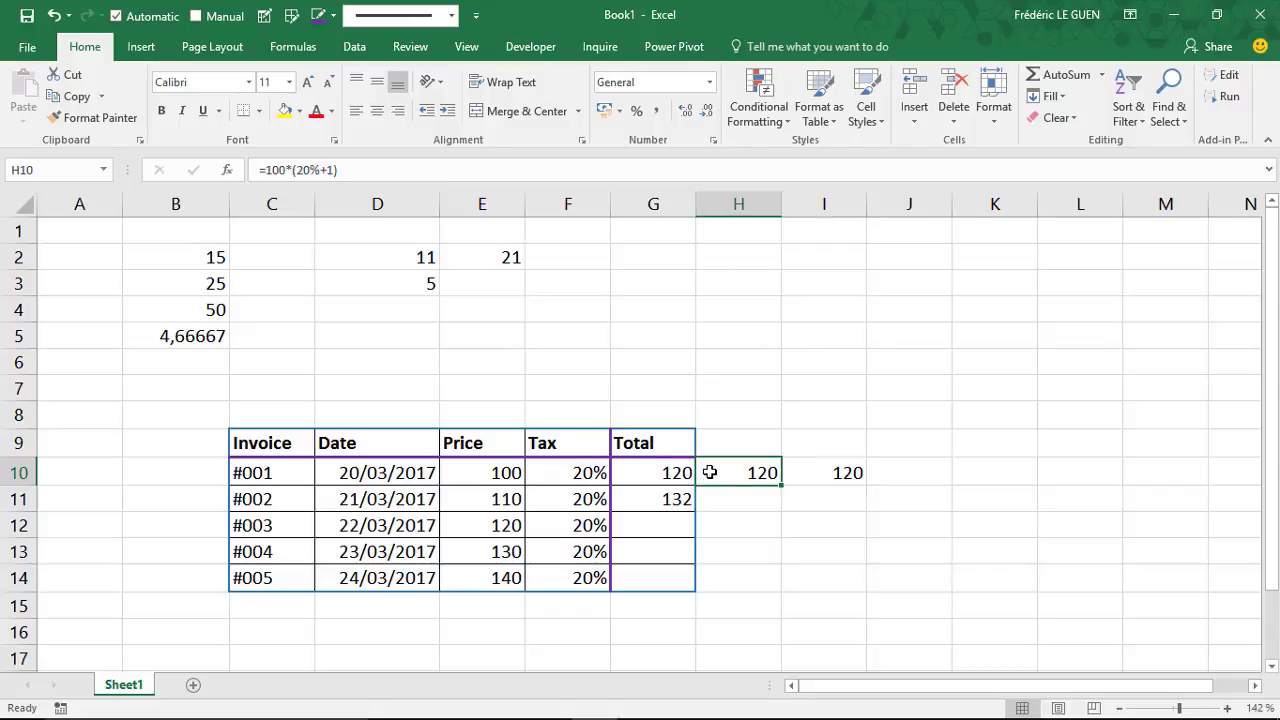
click(849, 478)
Enter =E10*(F10+1) in J10, giving a total of 120.
click(894, 480)
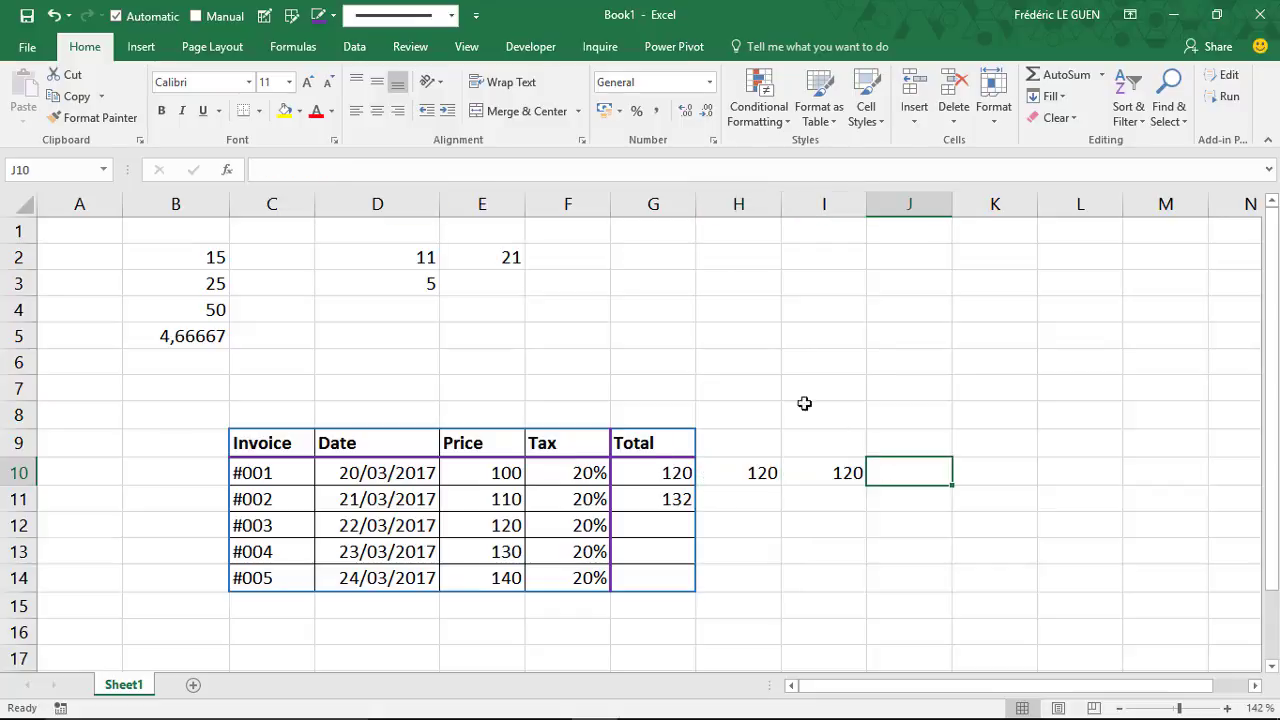
click(439, 170)
text(=)
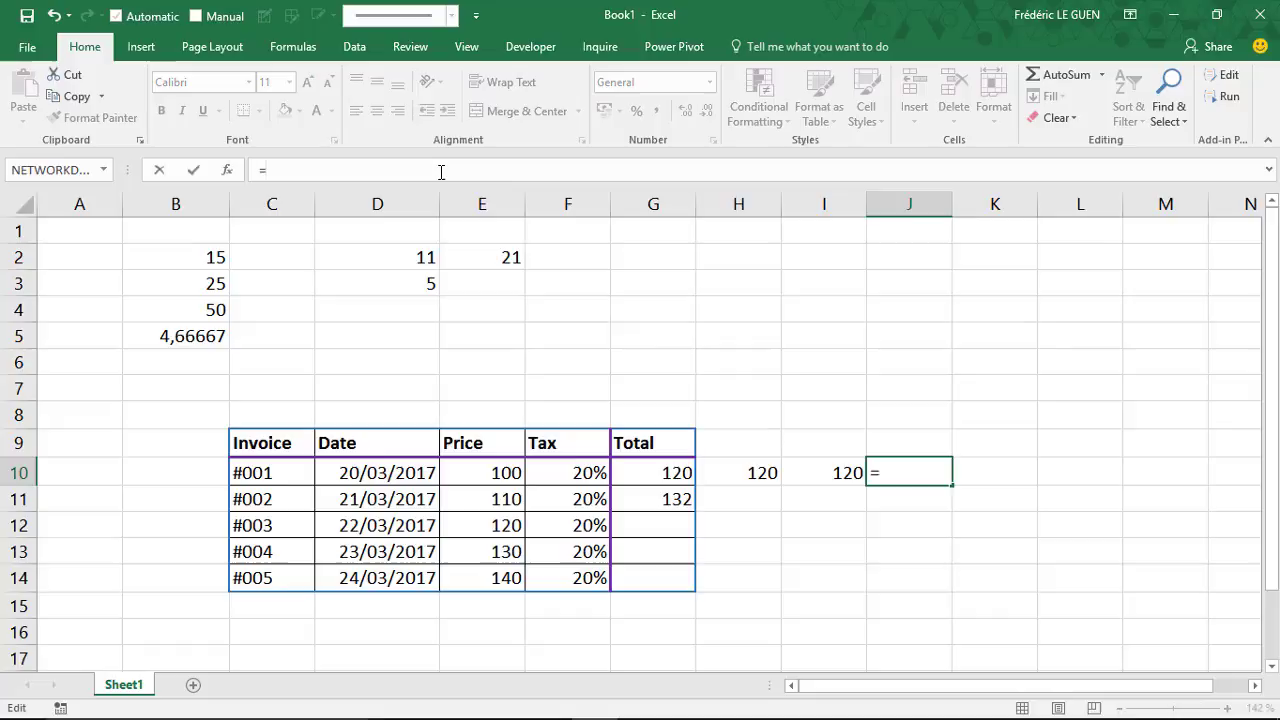
click(481, 466)
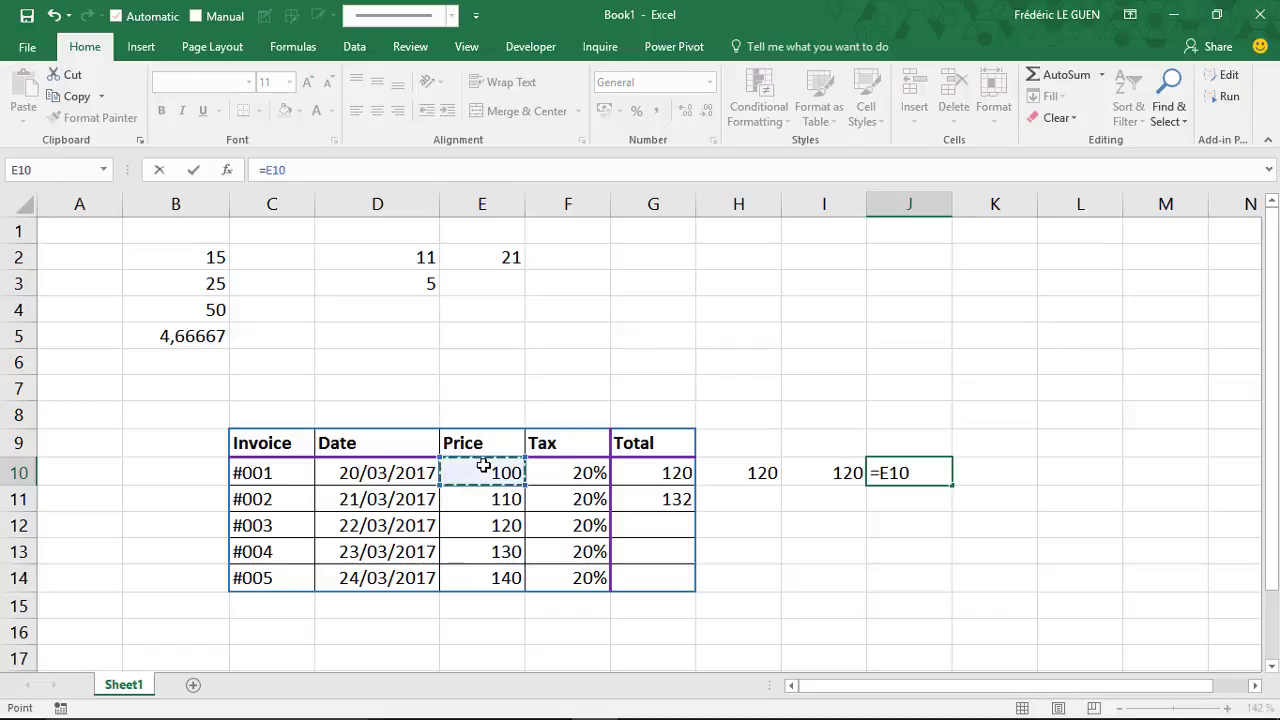
text(*()
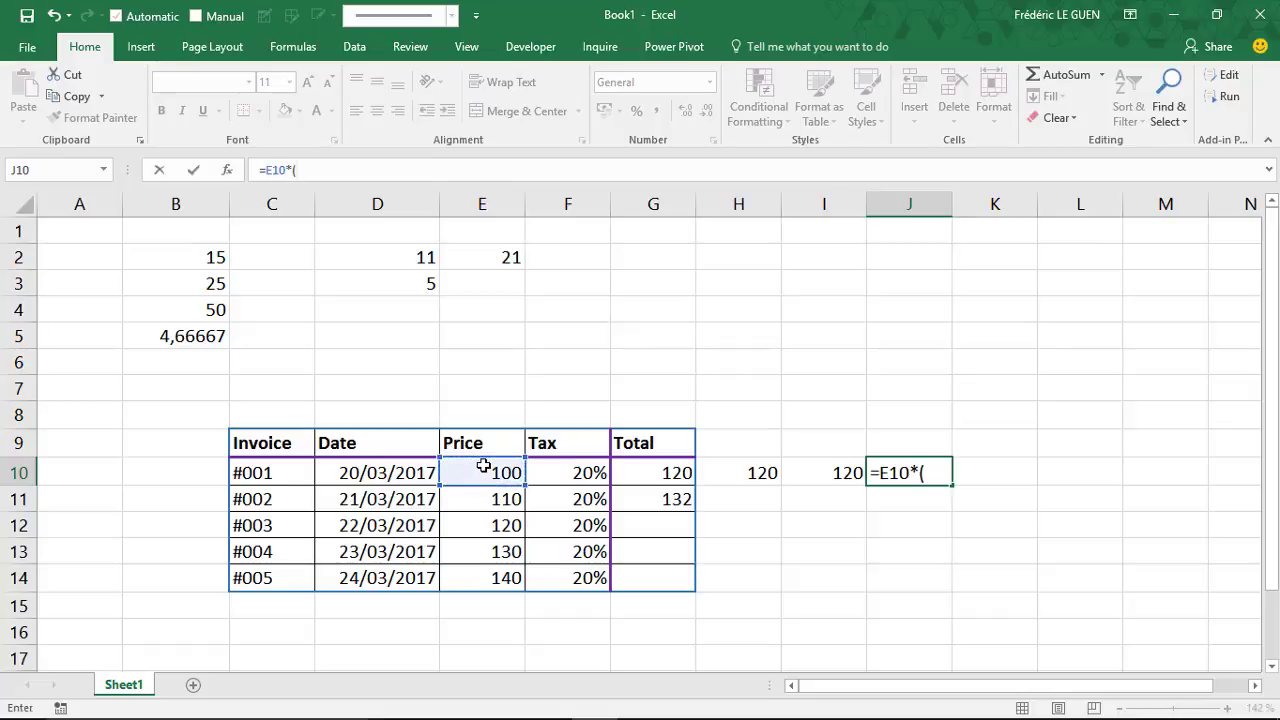
click(582, 472)
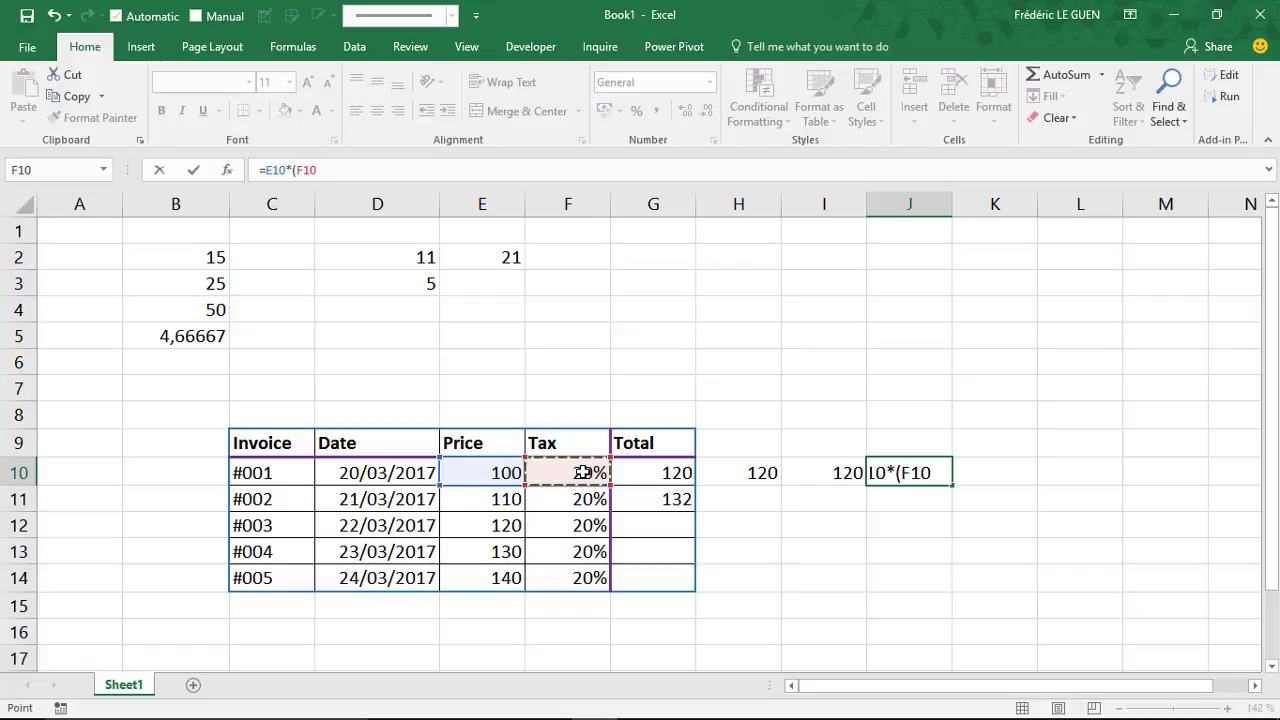
text(+1))
key(Return)
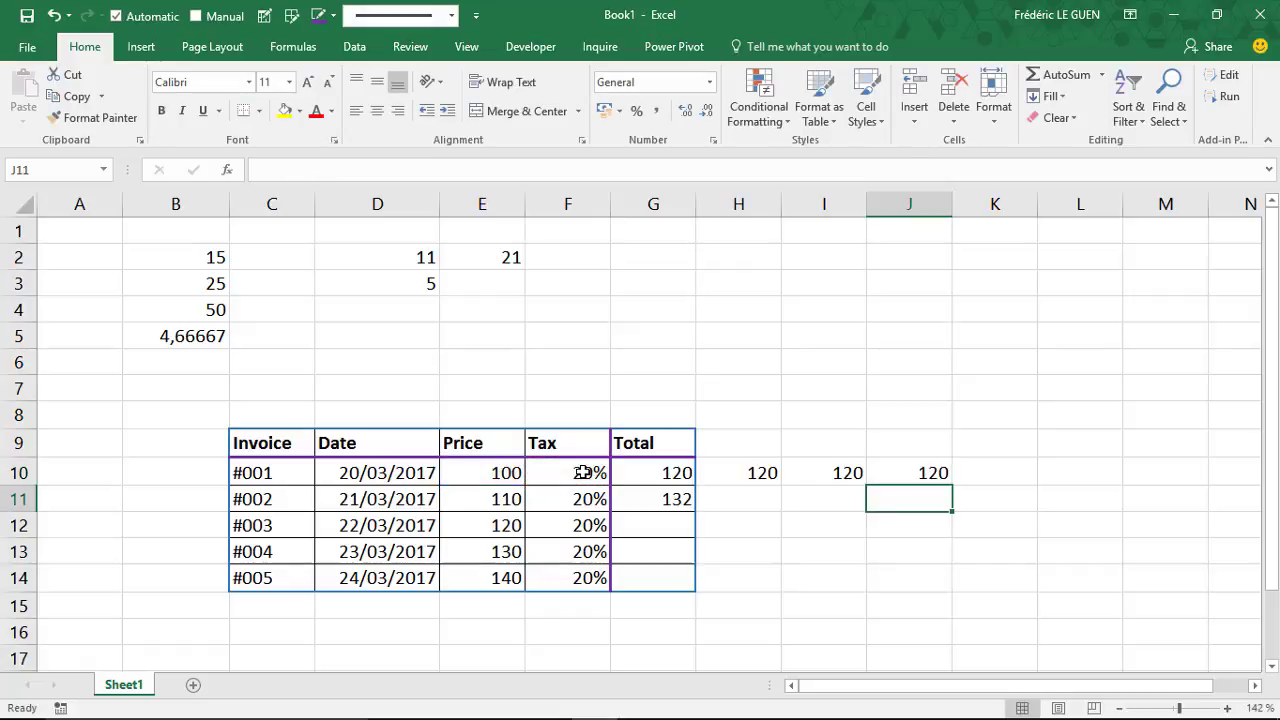
Fill J10's formula down to J14, then inspect each copied formula from J14 back to J10.
click(920, 474)
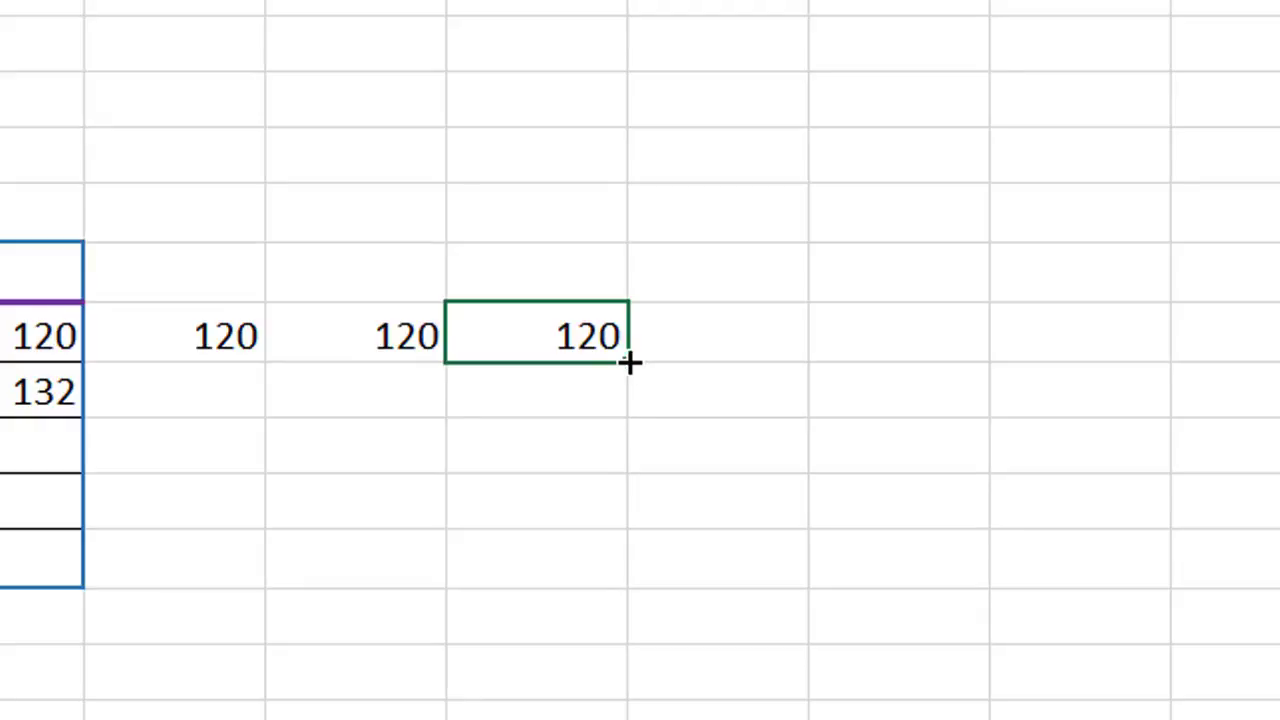
drag(629, 363, 624, 587)
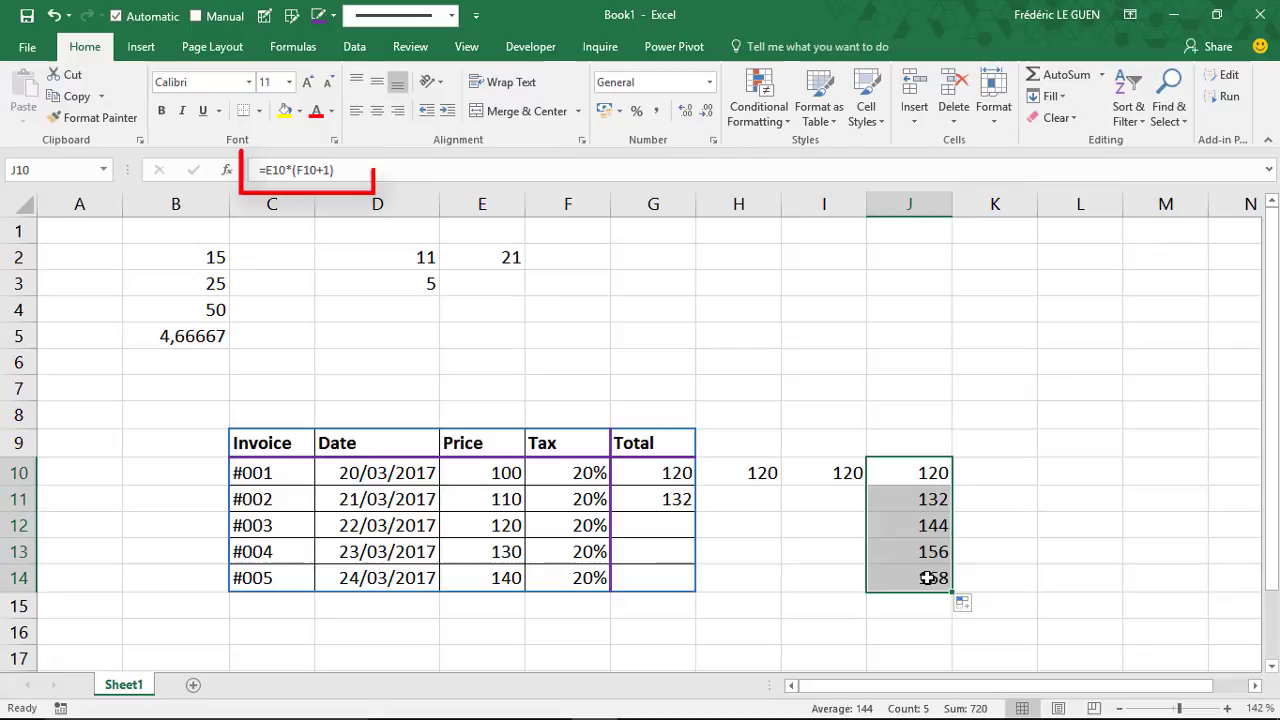
click(909, 577)
click(925, 552)
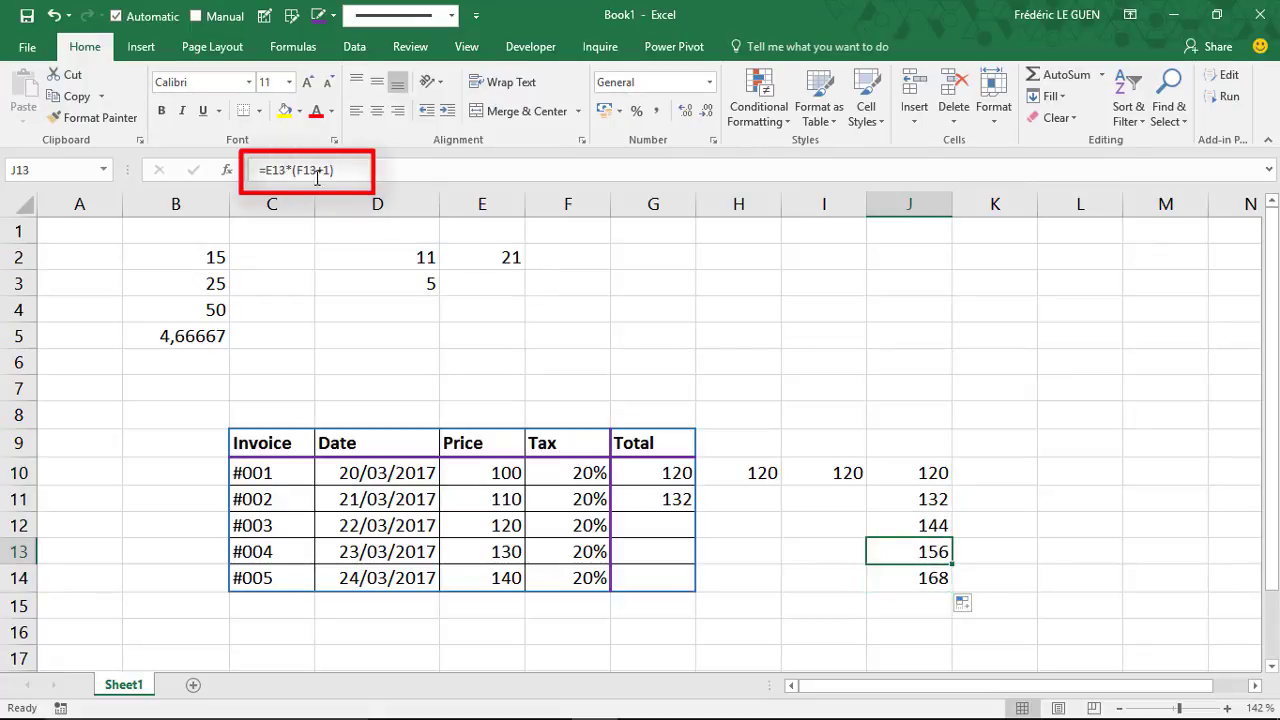
click(930, 524)
click(922, 496)
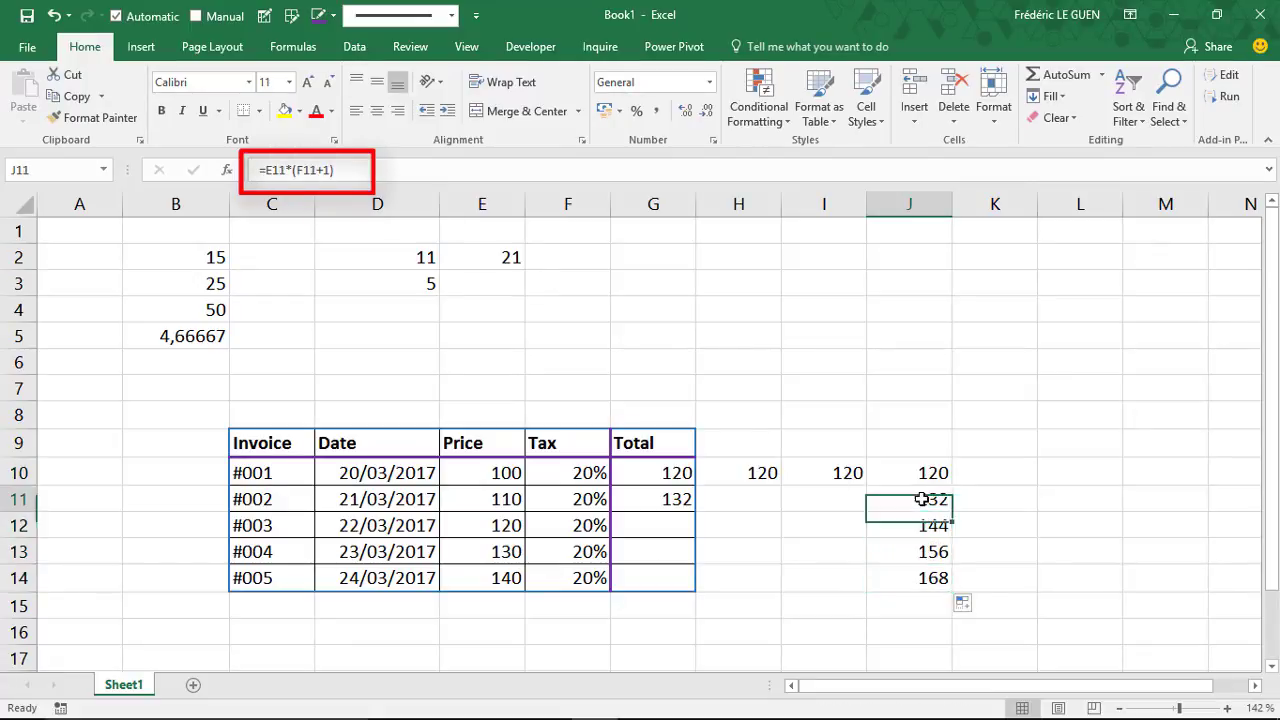
click(921, 474)
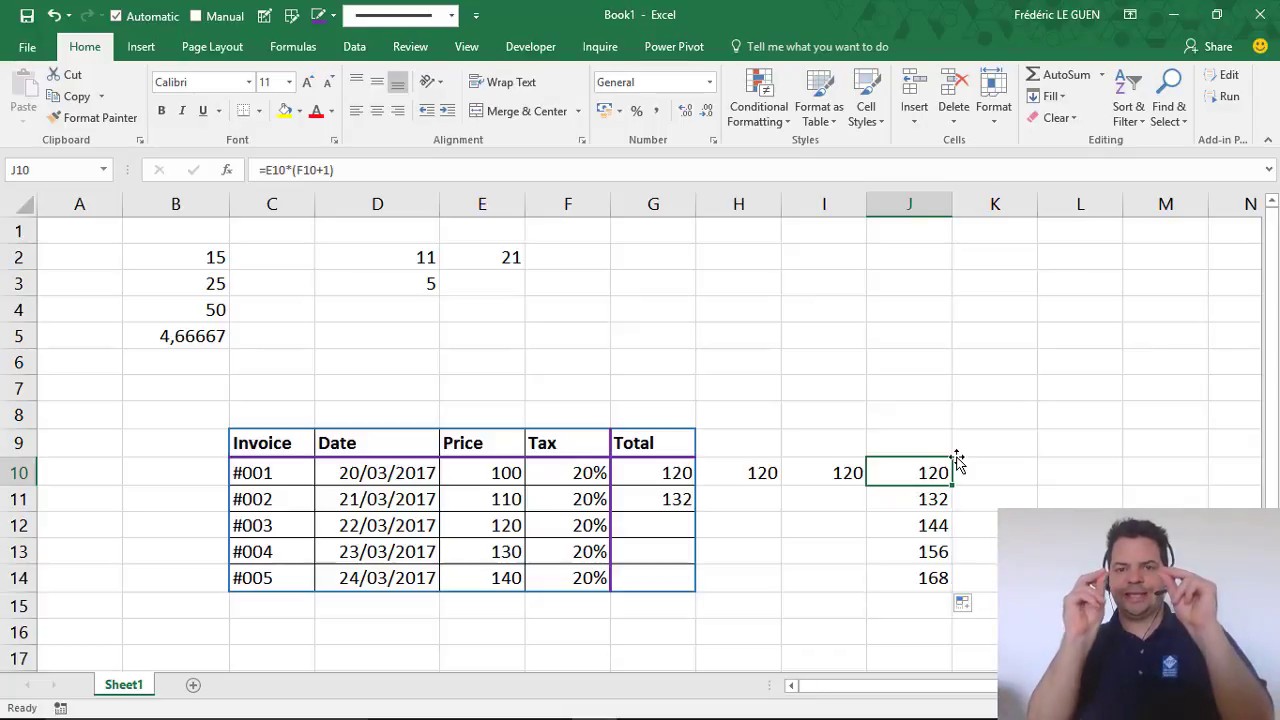